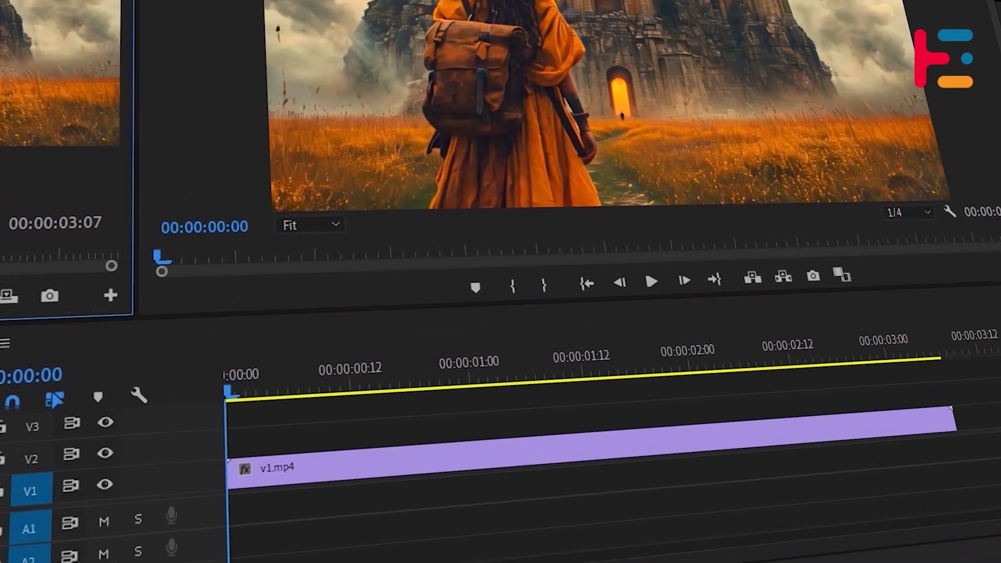
# - Apply the Lumetri Color effect to the v1.mp4 clip
pyautogui.click(419, 464)
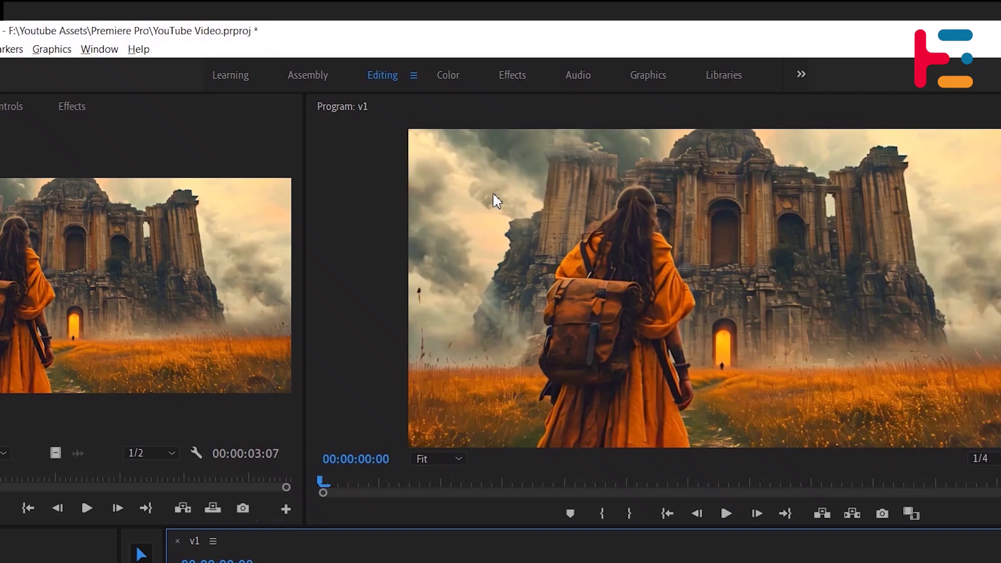
pyautogui.click(448, 75)
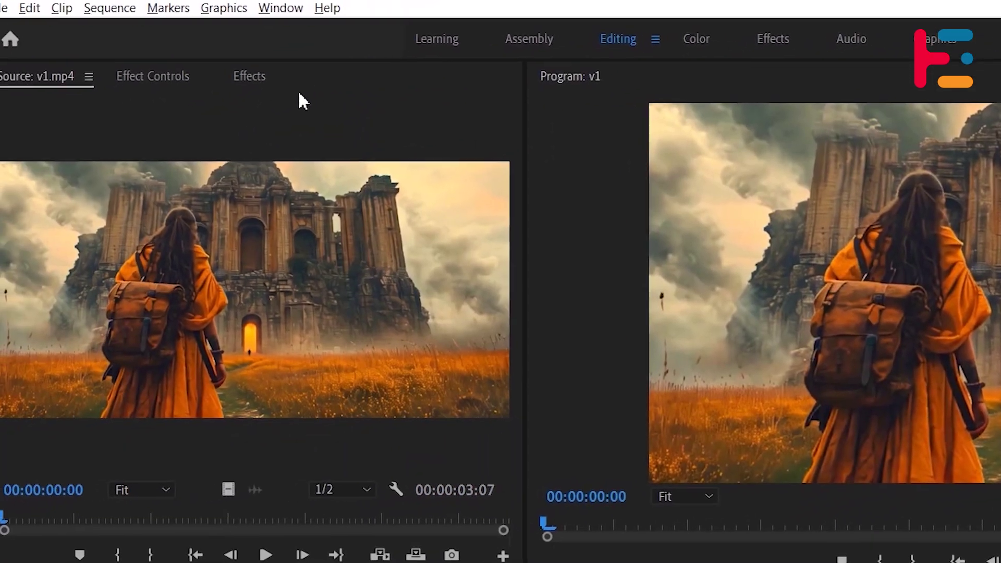
pyautogui.click(249, 77)
pyautogui.click(104, 103)
pyautogui.write('lumet')
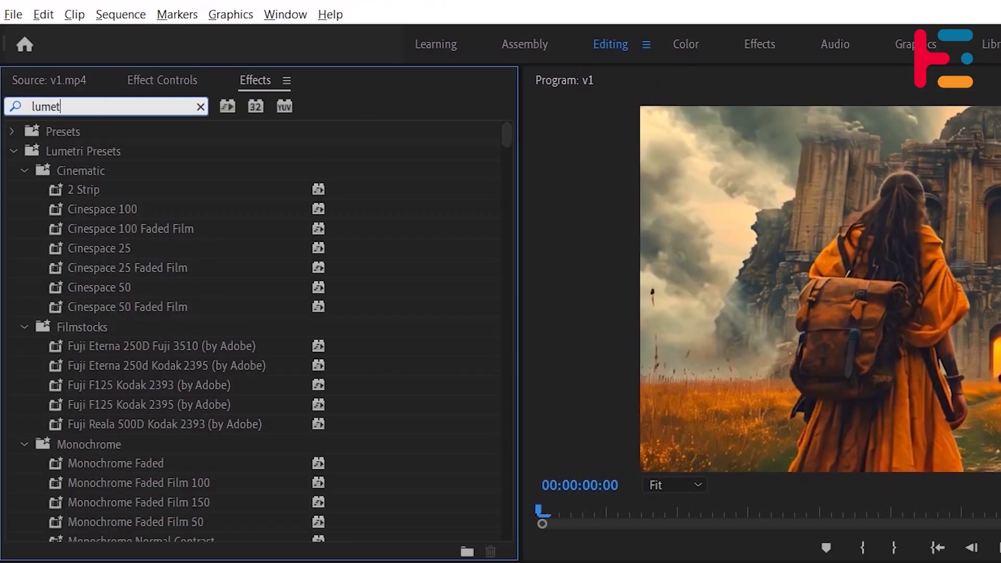
pyautogui.write('ri co')
pyautogui.click(132, 249)
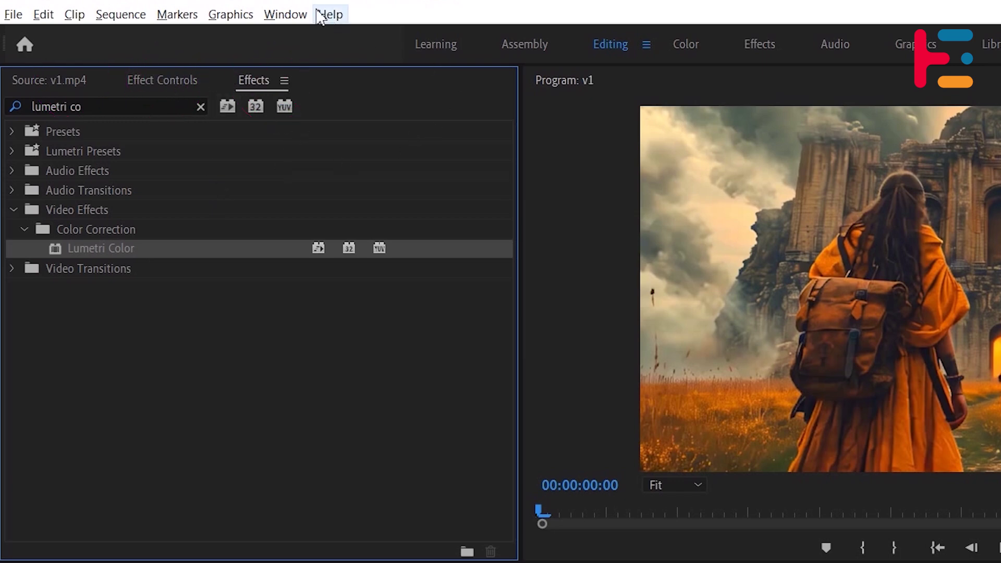
# - Show Effect Controls and switch to the Color workspace to see the Lumetri Color sections
pyautogui.click(285, 14)
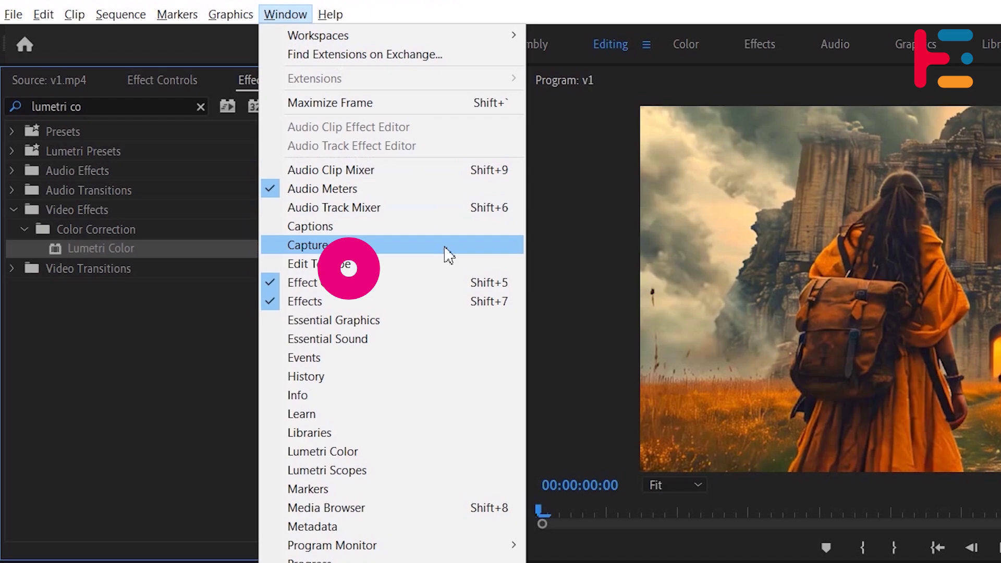
pyautogui.click(443, 282)
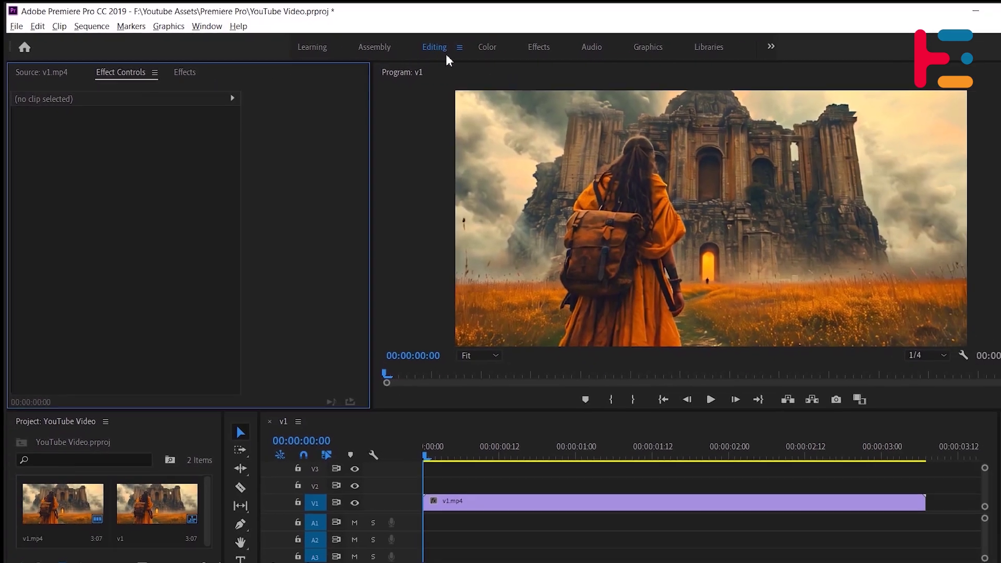
pyautogui.click(487, 47)
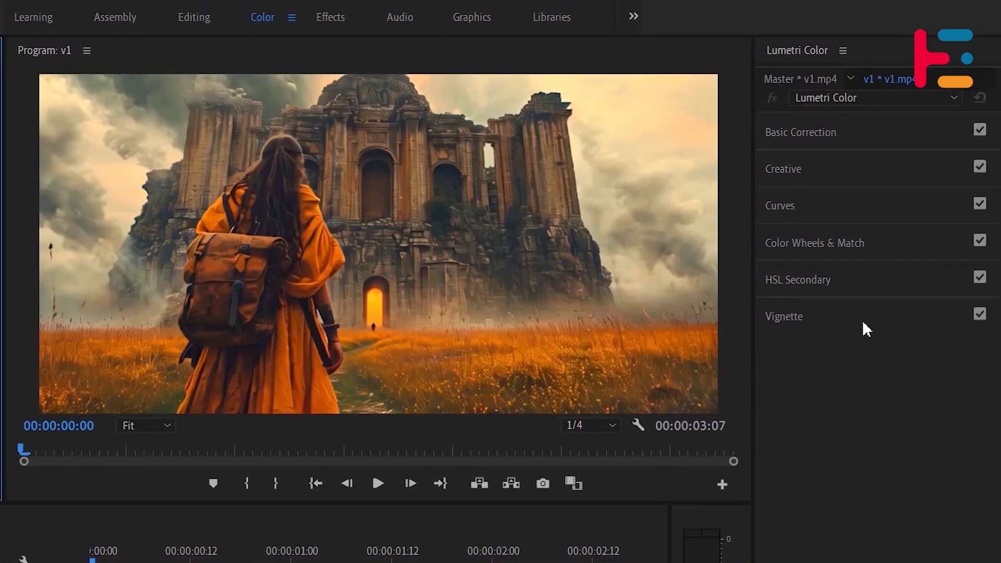
# - Expand Vignette, try Amount -3 and 3, then enter 0 as the Amount
pyautogui.click(863, 320)
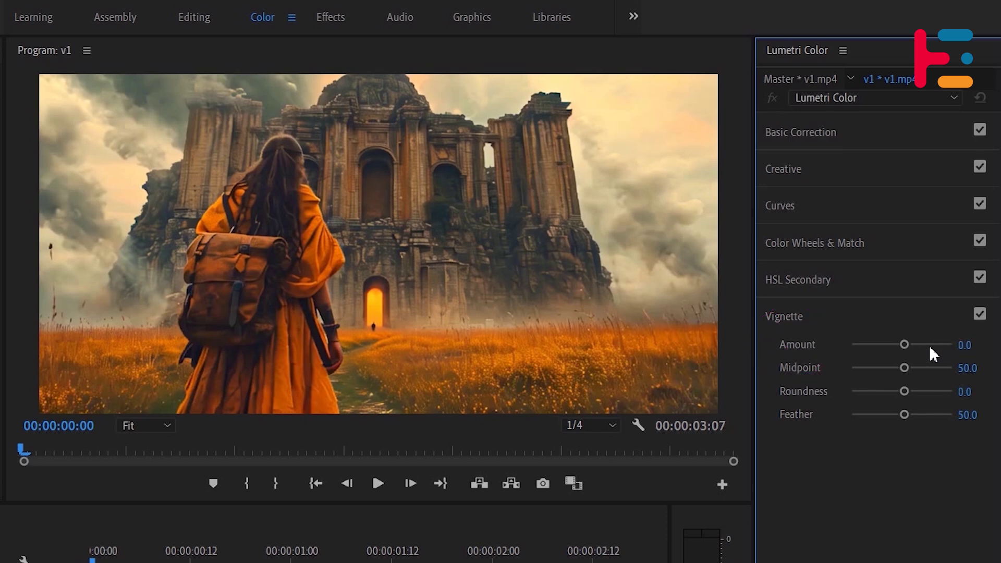
pyautogui.moveTo(902, 344); pyautogui.dragTo(840, 343)
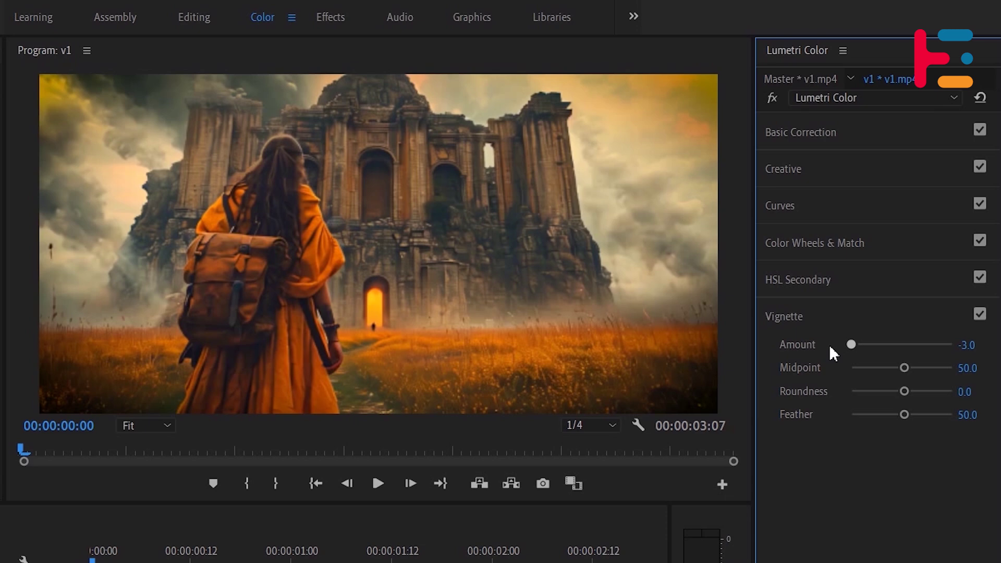
pyautogui.moveTo(851, 344); pyautogui.dragTo(976, 348)
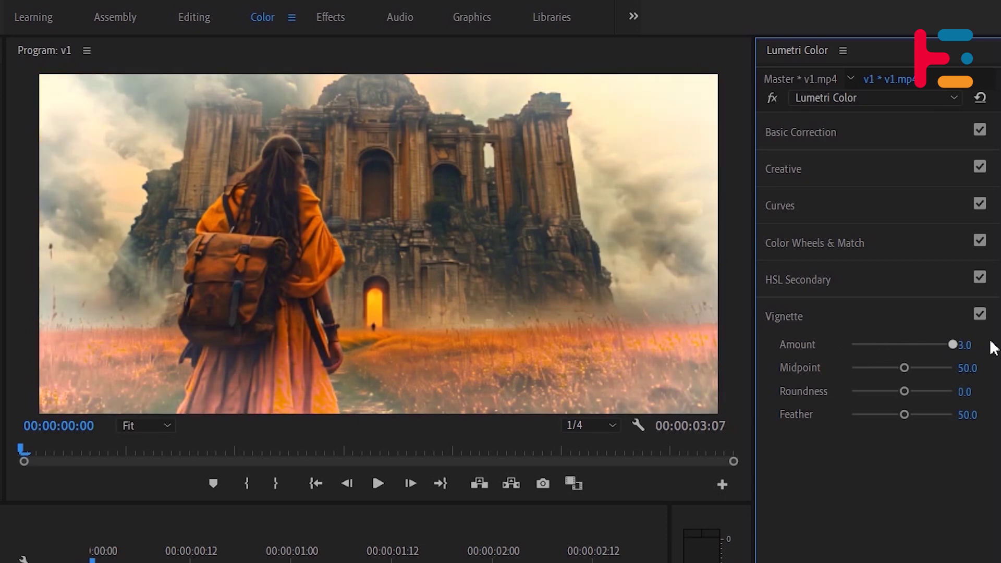
pyautogui.click(968, 344)
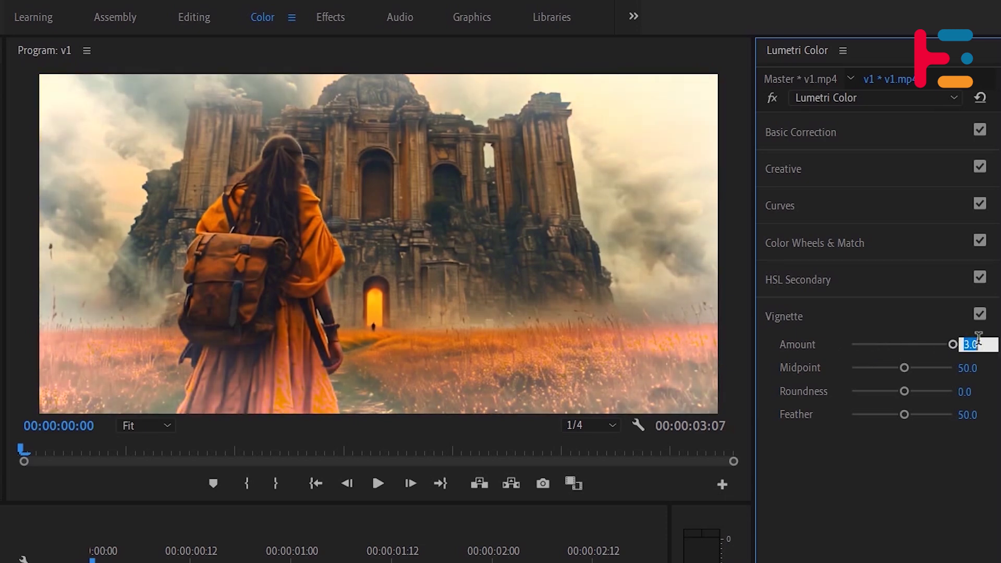
pyautogui.click(935, 460)
# - Give the vignette an Amount of -0.5 and a Midpoint of 68.1
pyautogui.moveTo(904, 345); pyautogui.dragTo(893, 345)
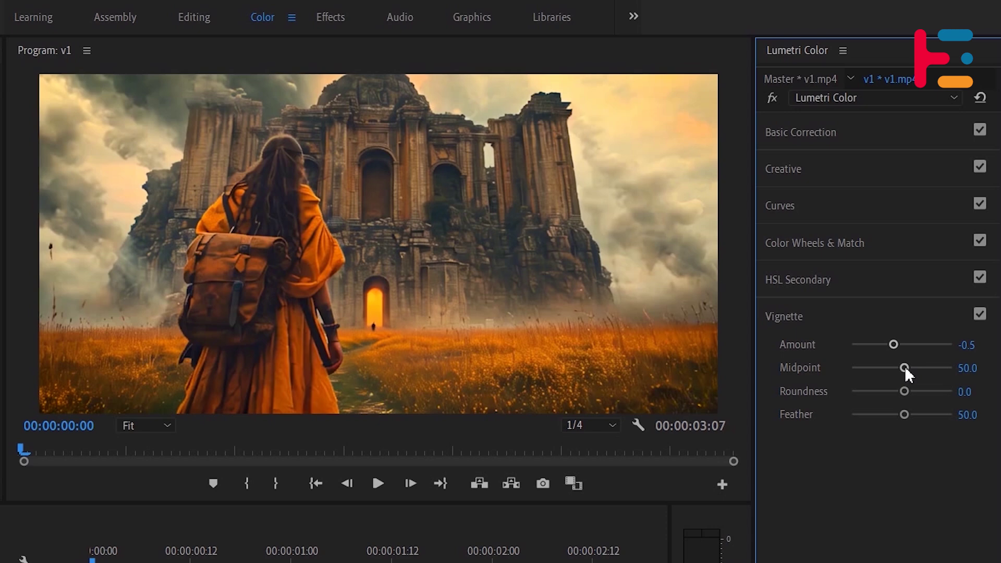
pyautogui.moveTo(905, 367); pyautogui.dragTo(852, 376)
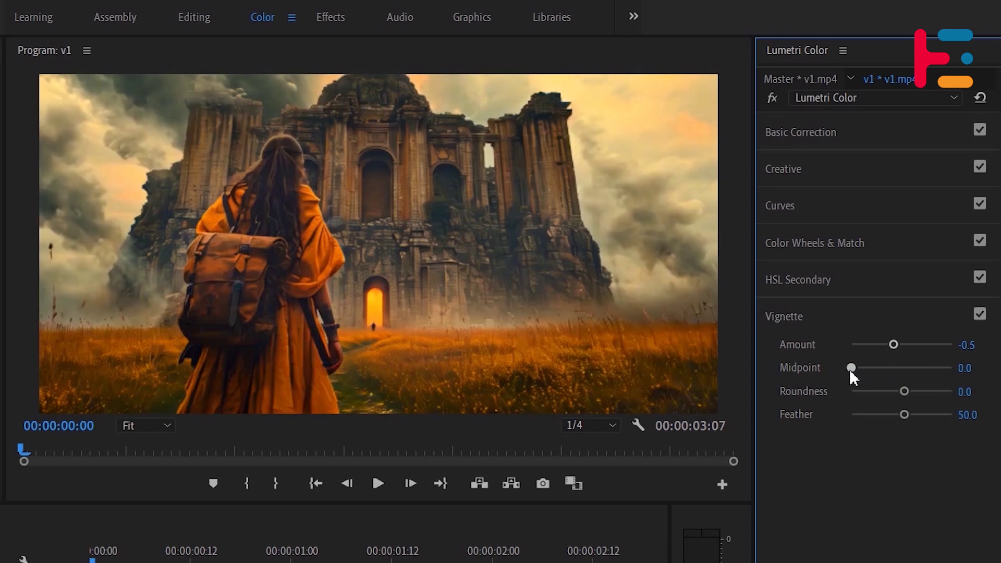
pyautogui.moveTo(851, 371); pyautogui.dragTo(953, 368)
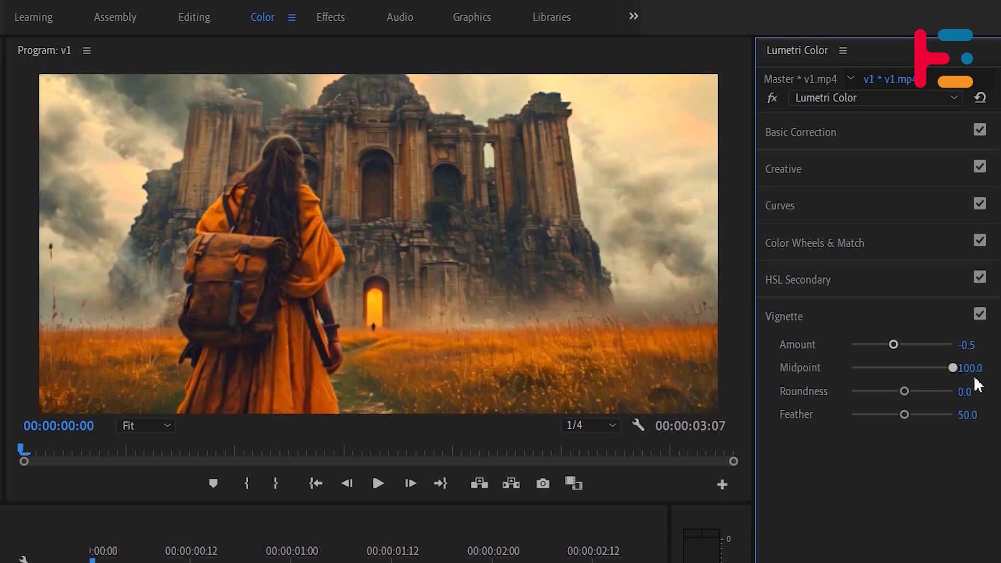
pyautogui.moveTo(910, 377); pyautogui.dragTo(918, 376)
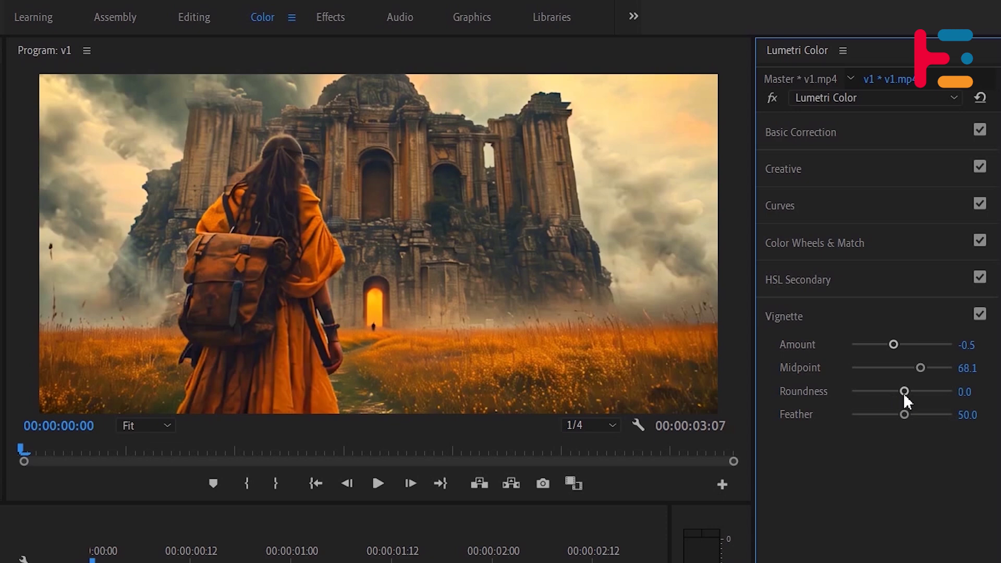
# - Set vignette Roundness to 6.2 and Feather to 38.1, then switch the vignette off to compare
pyautogui.moveTo(905, 392); pyautogui.dragTo(958, 392)
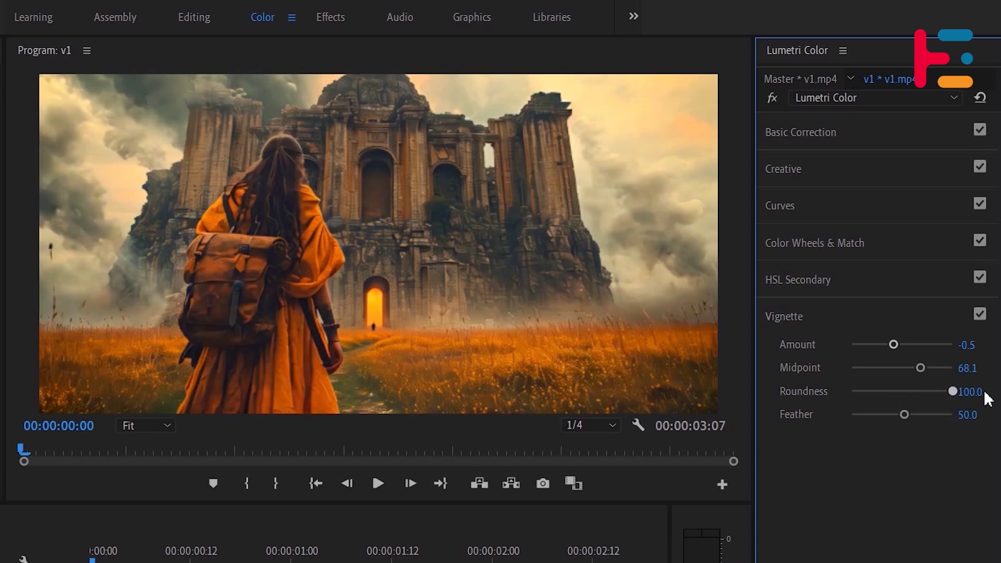
pyautogui.moveTo(928, 398)
pyautogui.mouseDown()
pyautogui.moveTo(772, 409)
pyautogui.moveTo(965, 404)
pyautogui.moveTo(903, 408)
pyautogui.moveTo(955, 416)
pyautogui.mouseUp()
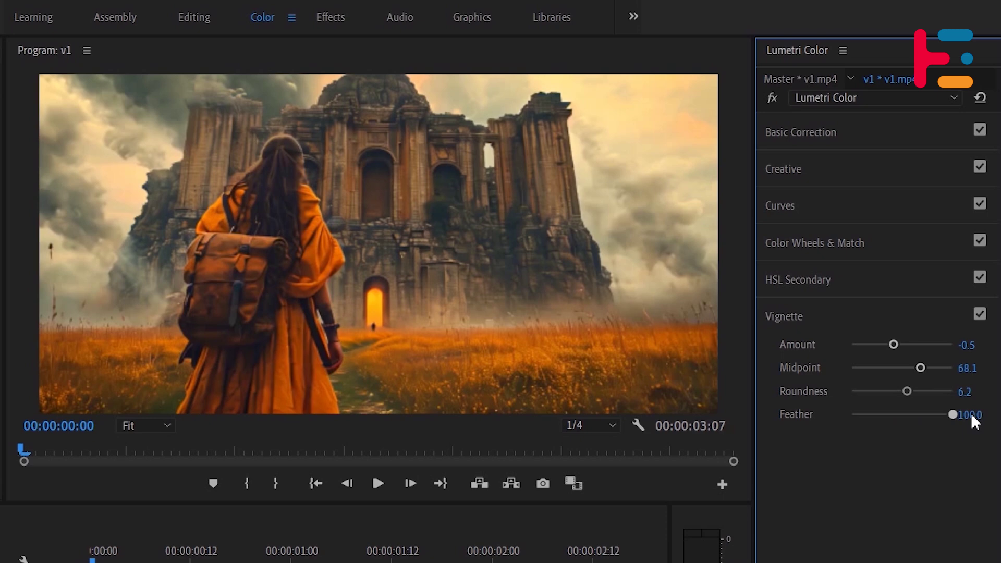
pyautogui.moveTo(874, 429); pyautogui.dragTo(890, 415)
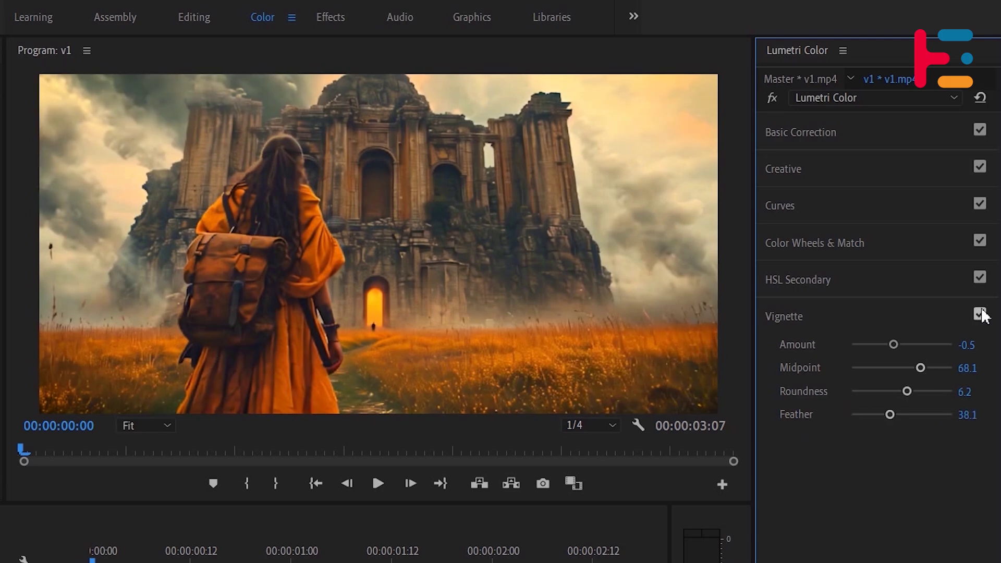
pyautogui.click(980, 313)
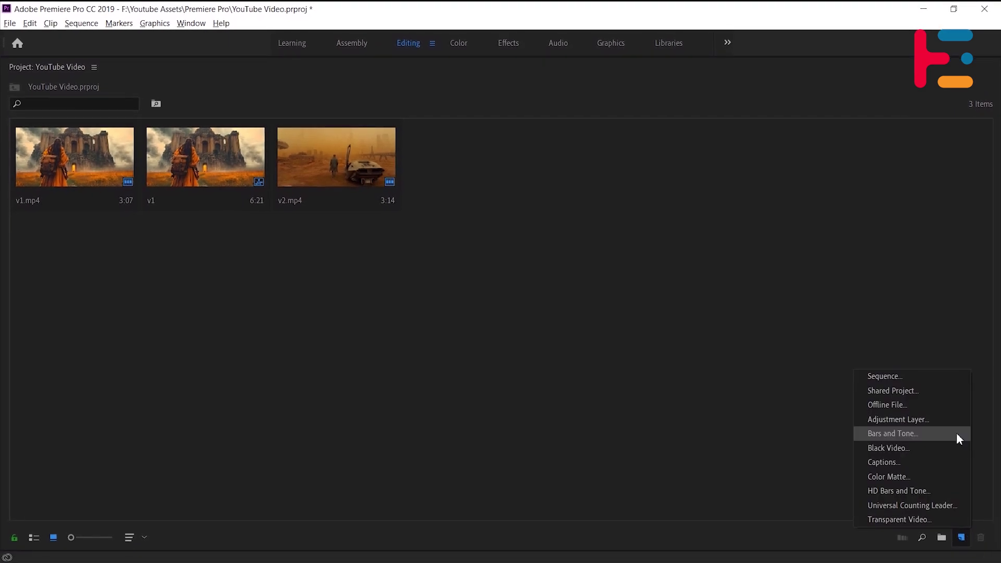
# - Create a 24.00 fps adjustment layer and place it on V2 over v2.mp4, trimmed to that clip's end
pyautogui.click(948, 420)
pyautogui.click(608, 248)
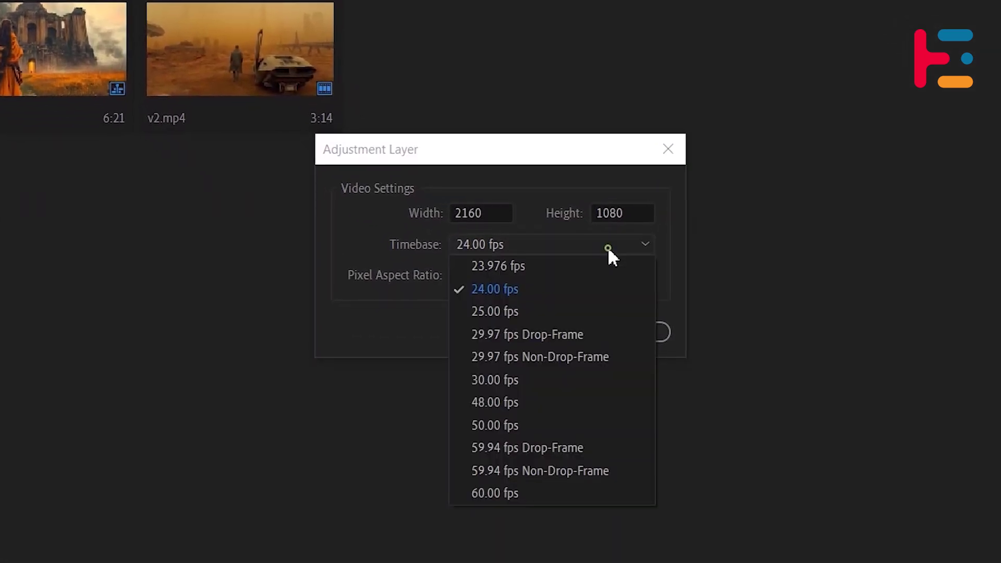
pyautogui.click(607, 288)
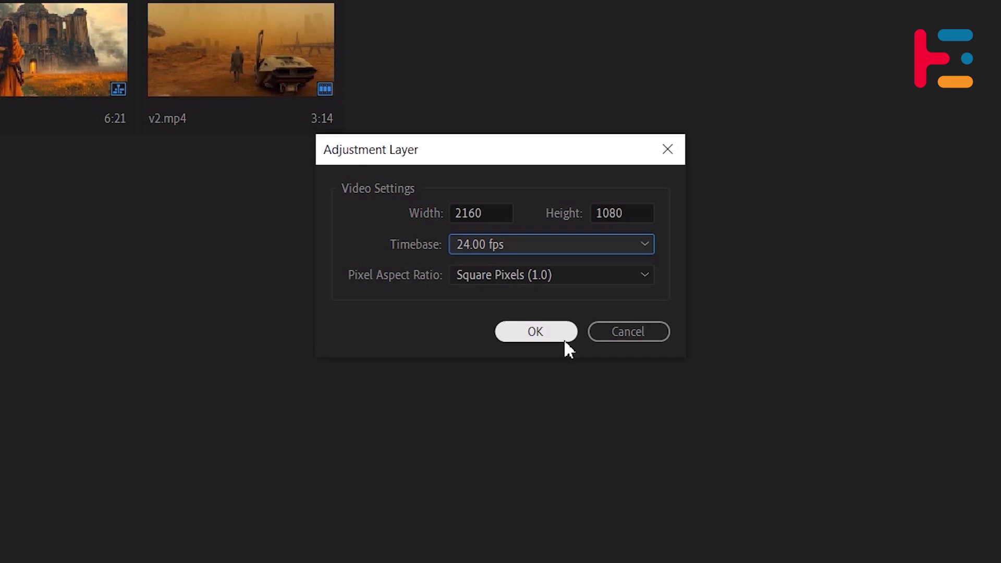
pyautogui.click(556, 336)
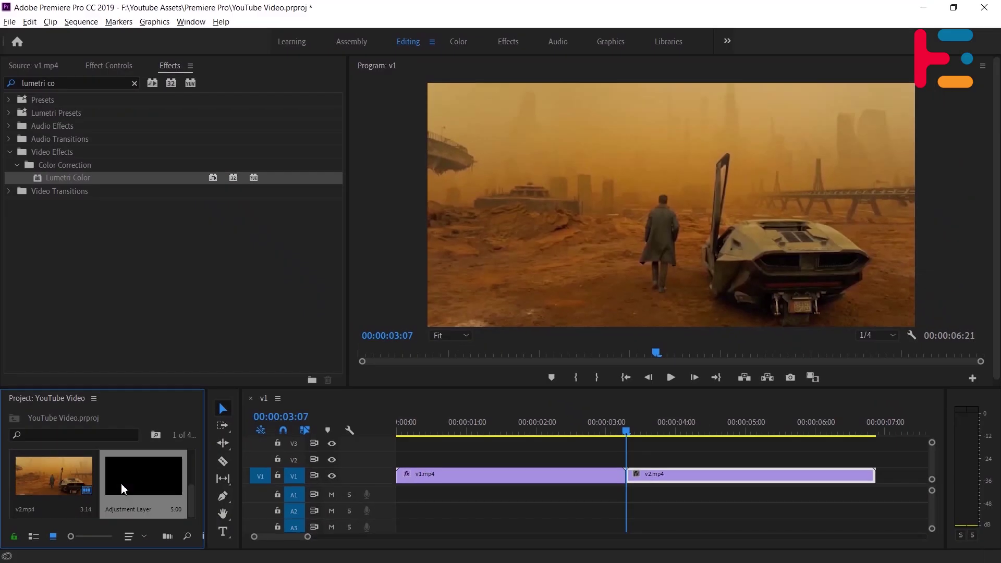
pyautogui.moveTo(131, 478); pyautogui.dragTo(629, 460)
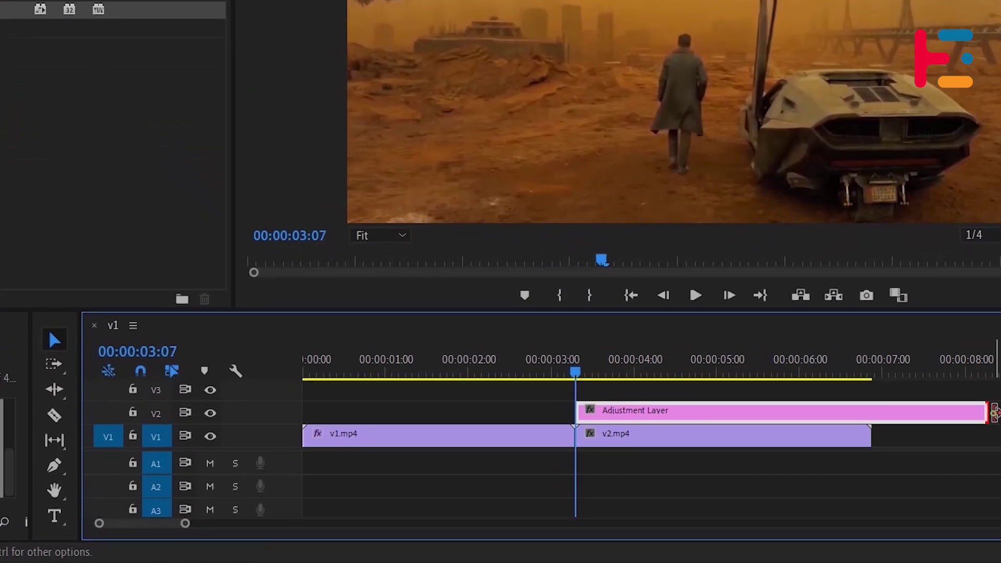
pyautogui.moveTo(956, 424); pyautogui.dragTo(849, 423)
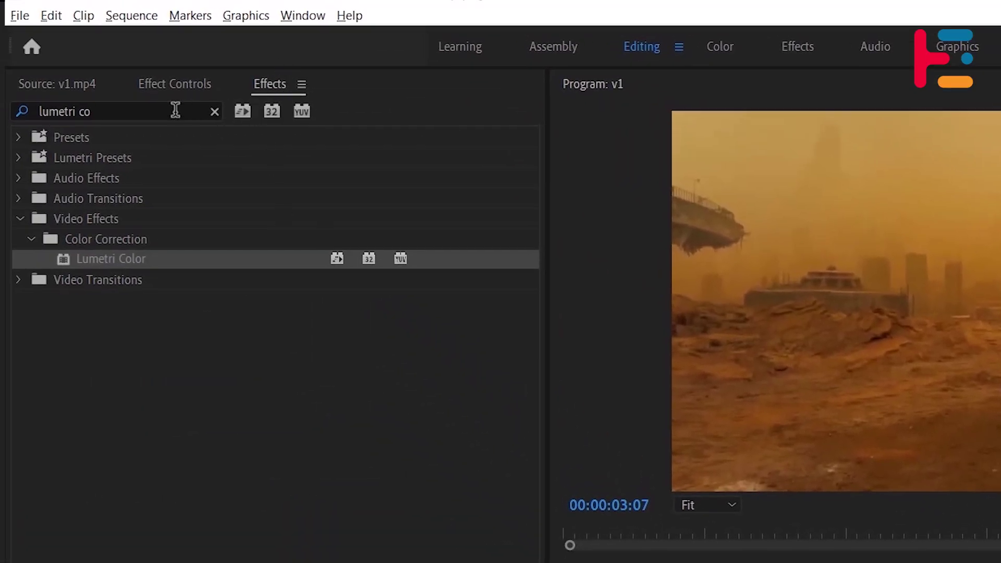
# - Apply the Generate > Circle effect to the adjustment layer and view its Circle settings
pyautogui.click(162, 111)
pyautogui.hotkey('ctrl', 'a')
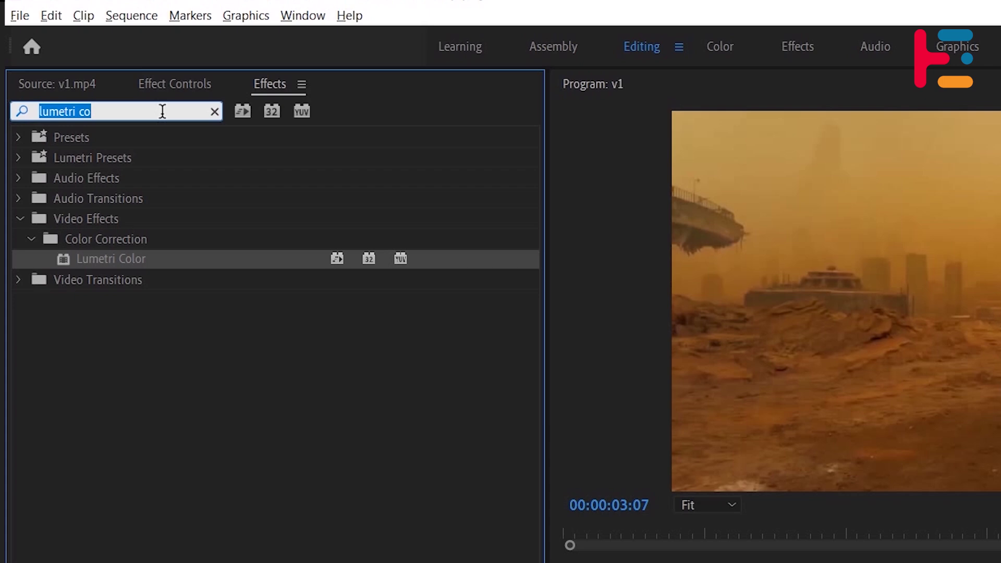
pyautogui.write('circle')
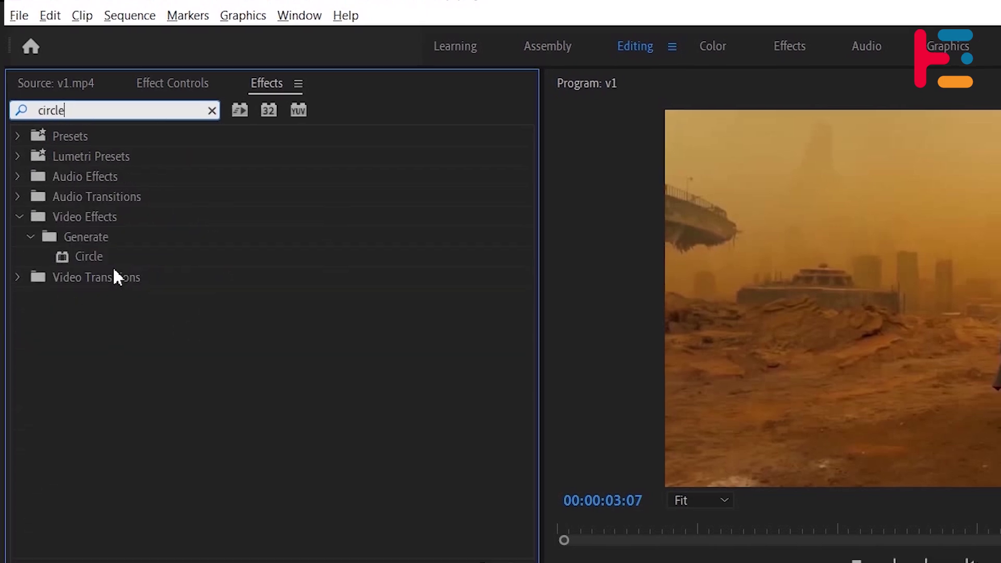
pyautogui.doubleClick(86, 258)
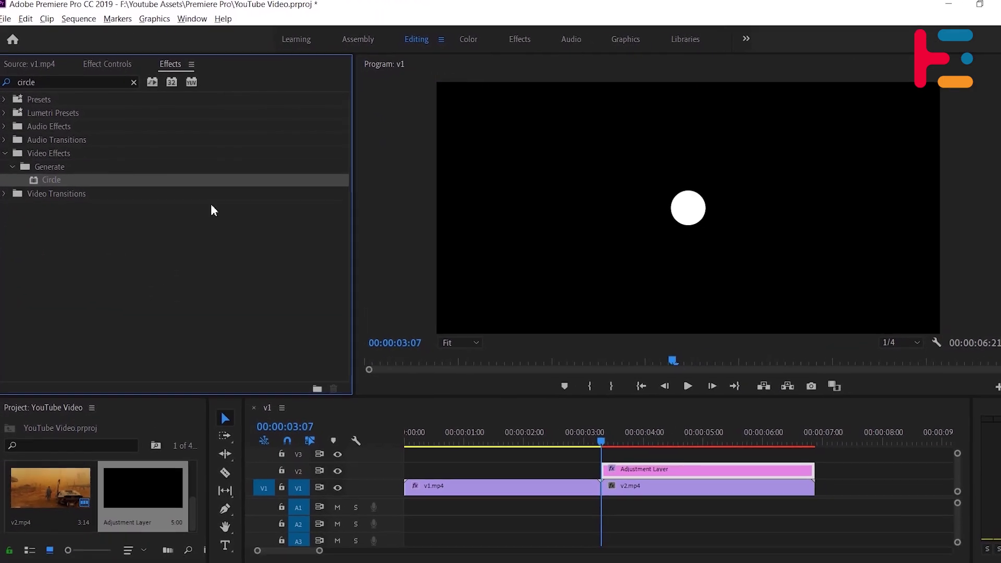
pyautogui.click(112, 65)
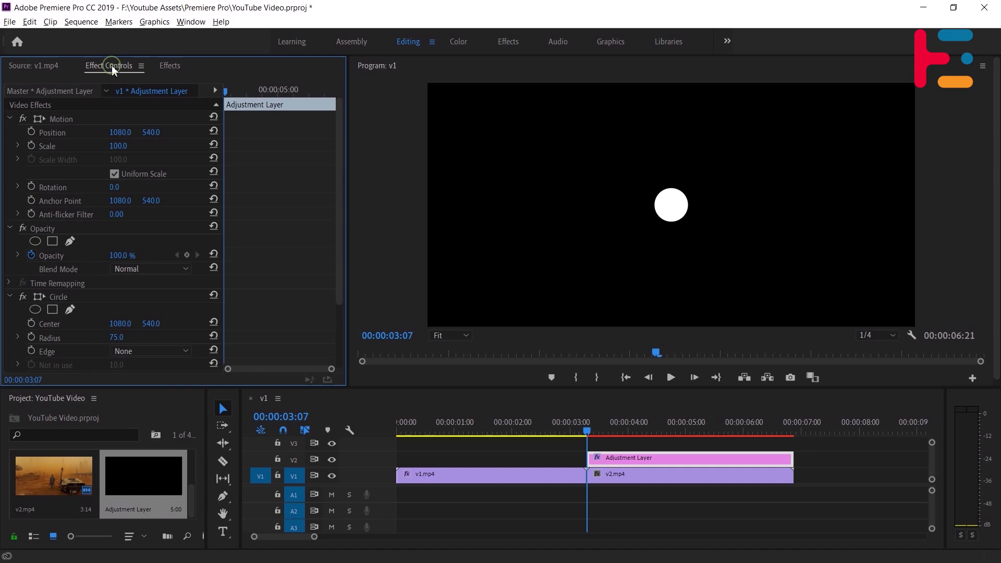
pyautogui.scroll(-5, 472, 417)
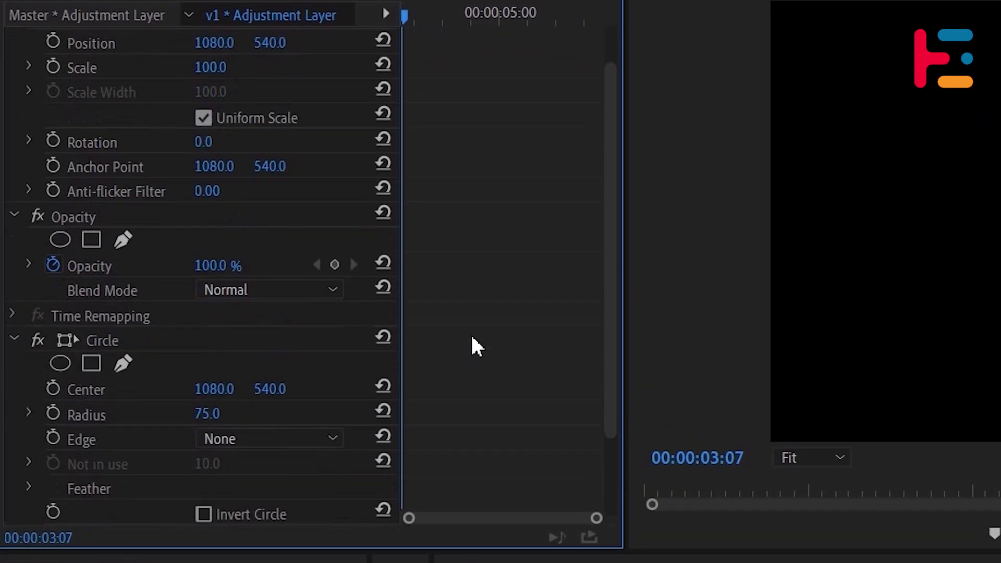
# - Set the Circle to Stencil Alpha blending, Radius 968 and Feather Outer Edge 600
pyautogui.click(317, 429)
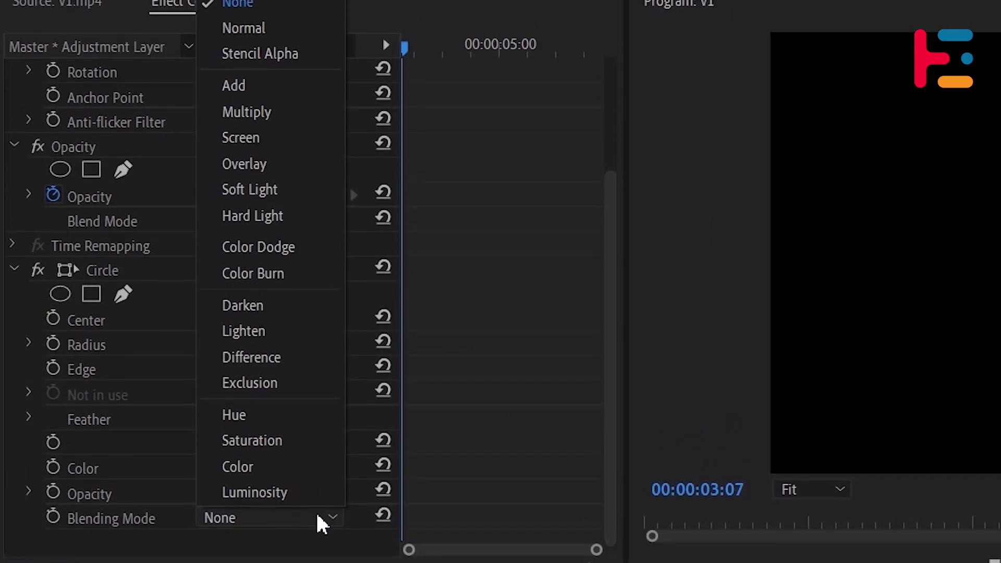
pyautogui.click(266, 67)
pyautogui.moveTo(145, 282); pyautogui.dragTo(261, 282)
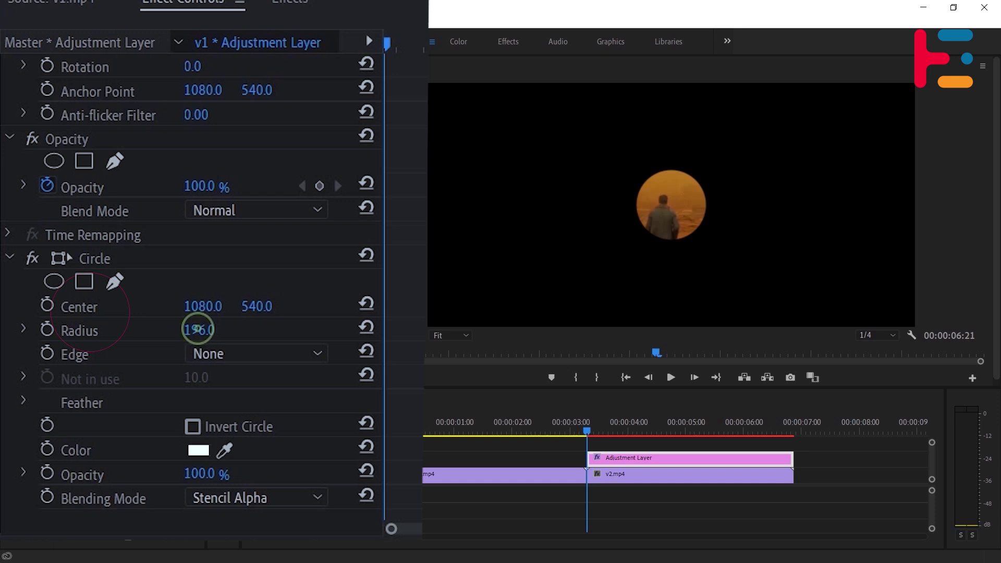
pyautogui.moveTo(260, 334); pyautogui.dragTo(284, 337)
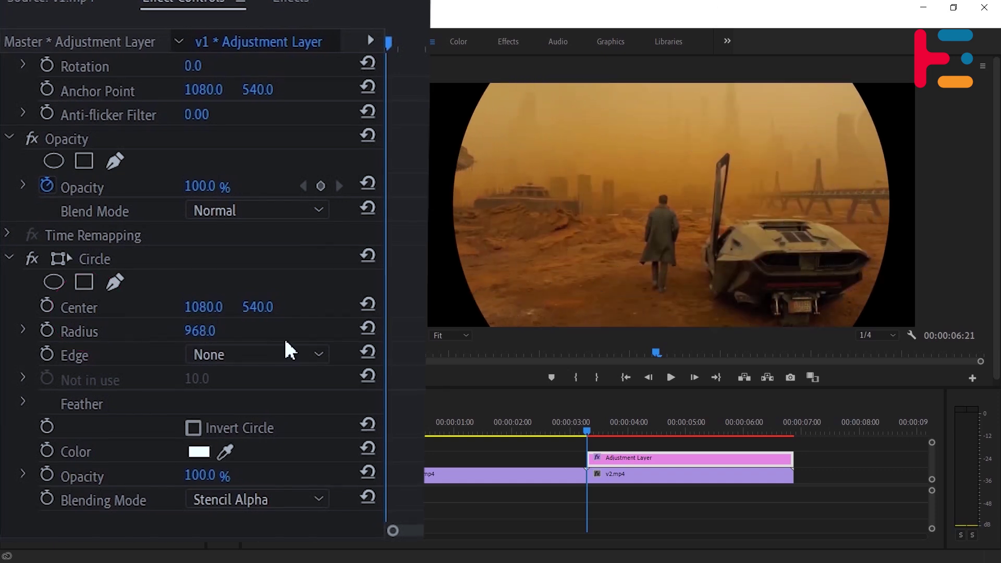
pyautogui.click(24, 402)
pyautogui.click(190, 426)
pyautogui.moveTo(191, 427); pyautogui.dragTo(290, 426)
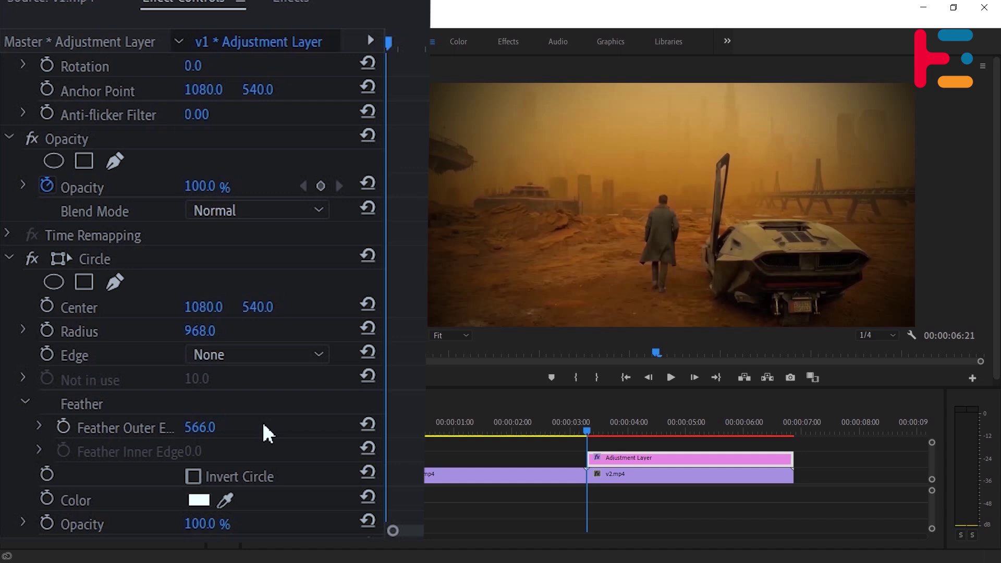
# - Toggle the Circle effect off and on to compare, then play the preview
pyautogui.click(34, 259)
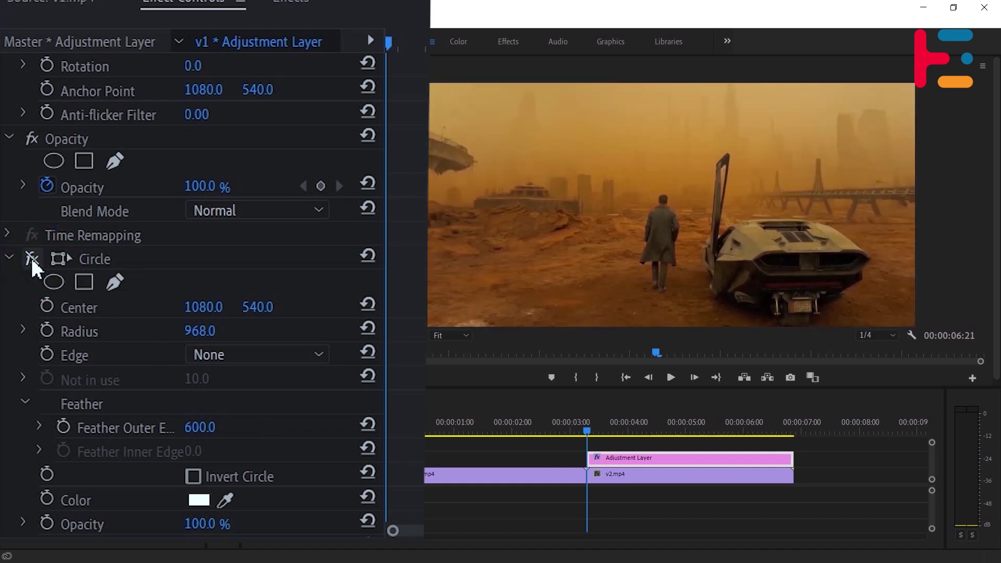
pyautogui.click(31, 258)
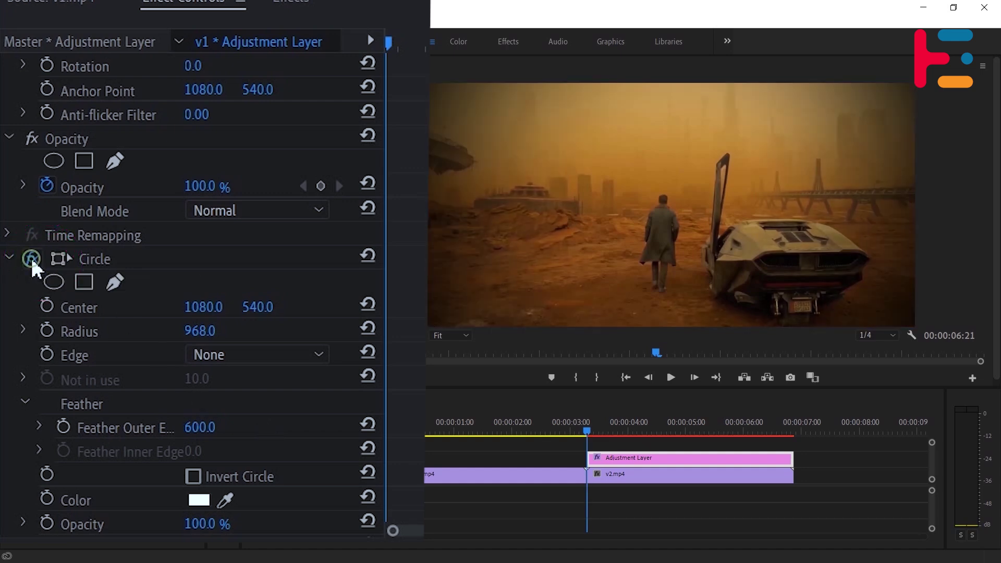
pyautogui.click(31, 258)
pyautogui.click(31, 256)
pyautogui.click(672, 377)
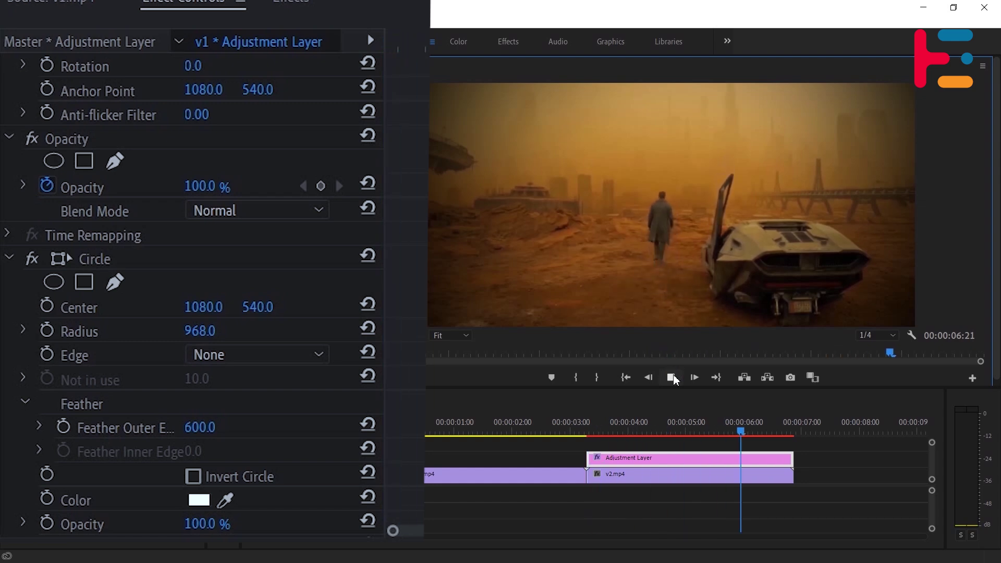
# - Switch the Circle to Normal blending and invert it so the frame edges get coloured
pyautogui.scroll(-2, 219, 459)
pyautogui.click(203, 452)
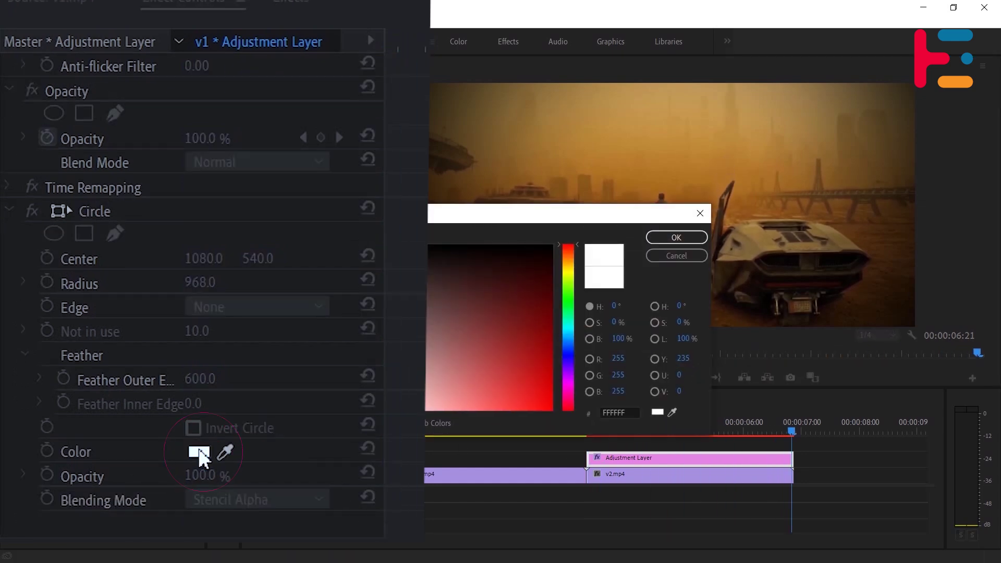
pyautogui.press('Return')
pyautogui.click(300, 501)
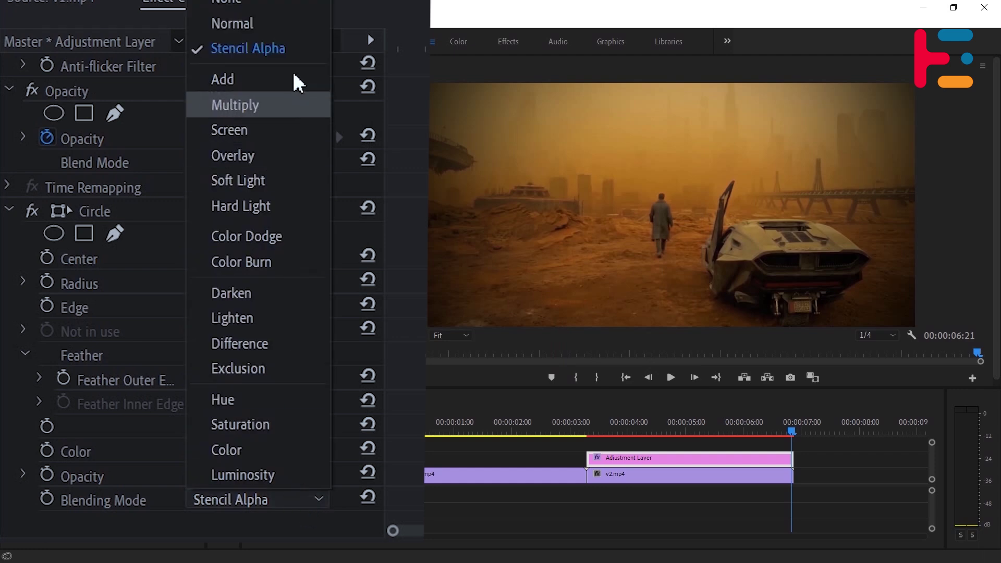
pyautogui.click(284, 27)
pyautogui.click(194, 427)
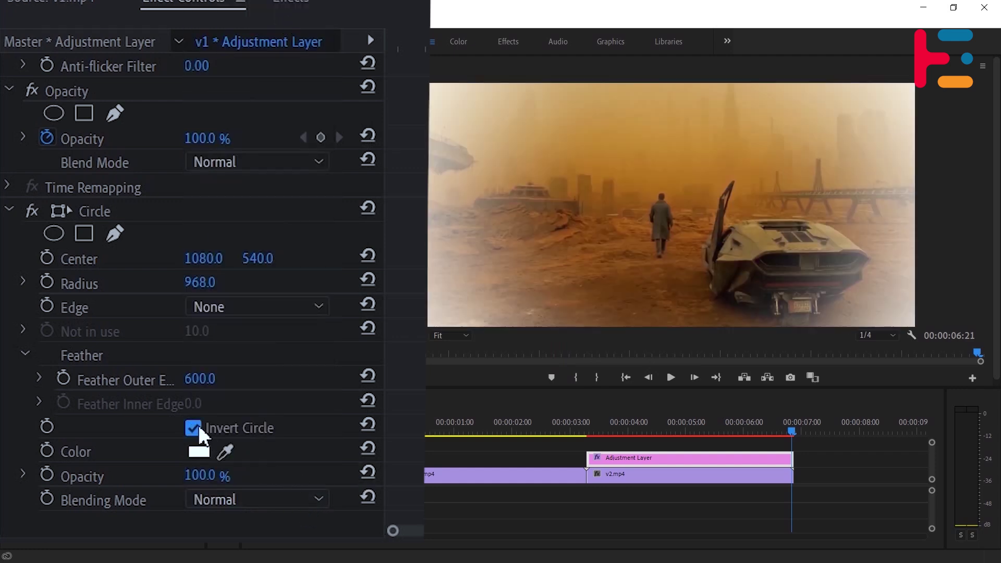
# - Sample an orange-brown from the footage, lower opacity to 48%, and restore Stencil Alpha blending
pyautogui.moveTo(226, 452); pyautogui.dragTo(656, 204)
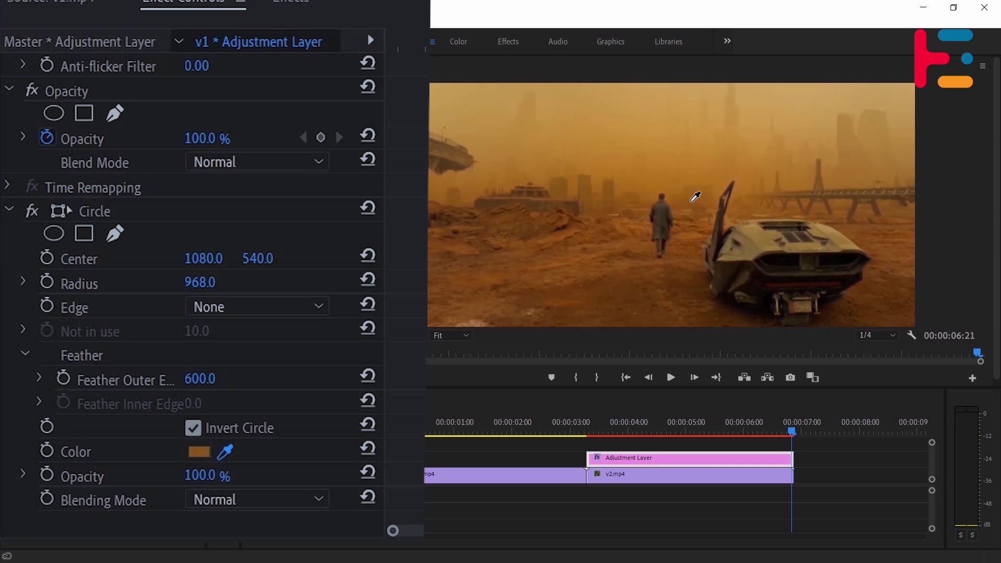
pyautogui.moveTo(695, 196); pyautogui.dragTo(693, 204)
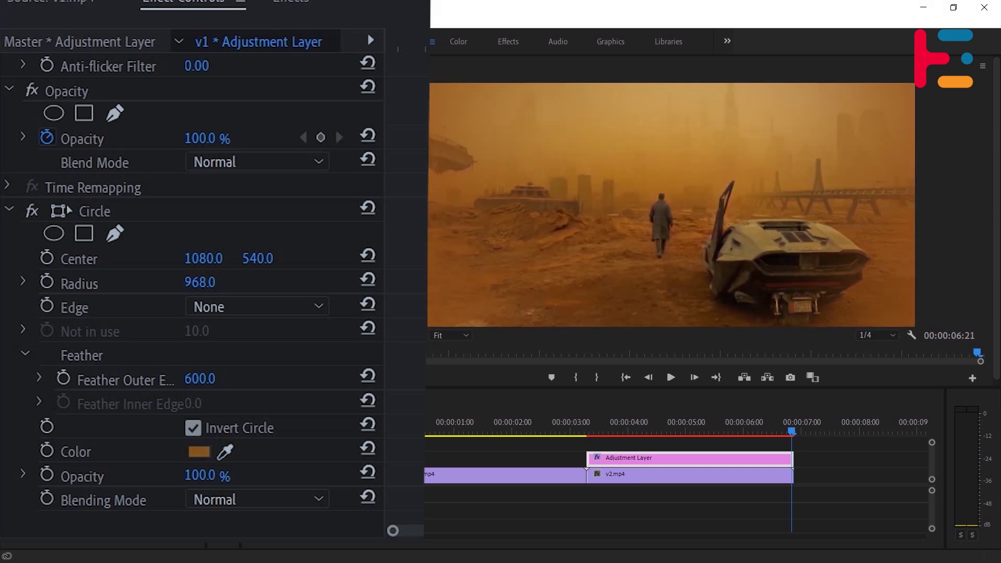
pyautogui.moveTo(208, 475)
pyautogui.mouseDown()
pyautogui.moveTo(219, 474)
pyautogui.moveTo(188, 476)
pyautogui.moveTo(218, 477)
pyautogui.mouseUp()
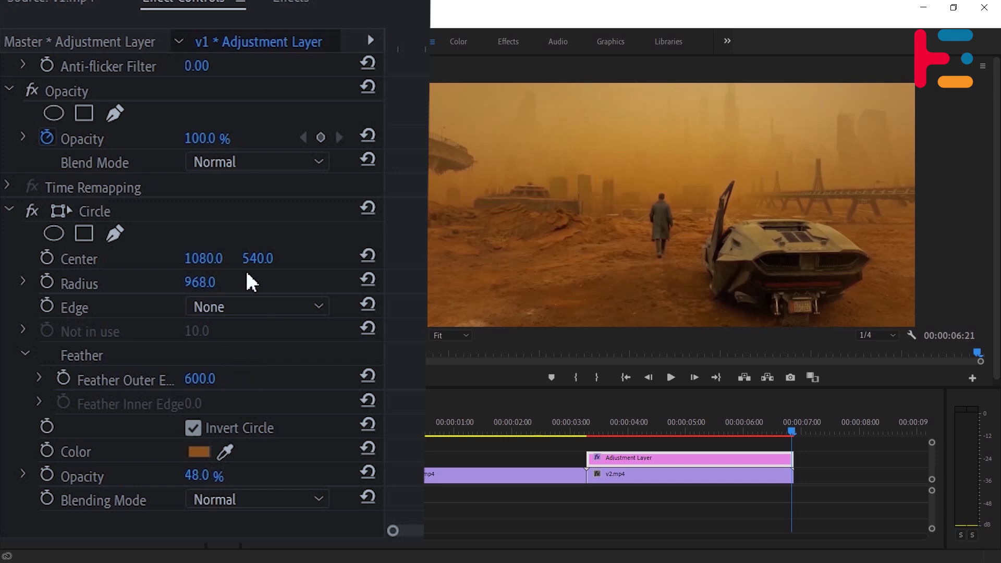
pyautogui.moveTo(211, 281); pyautogui.dragTo(190, 281)
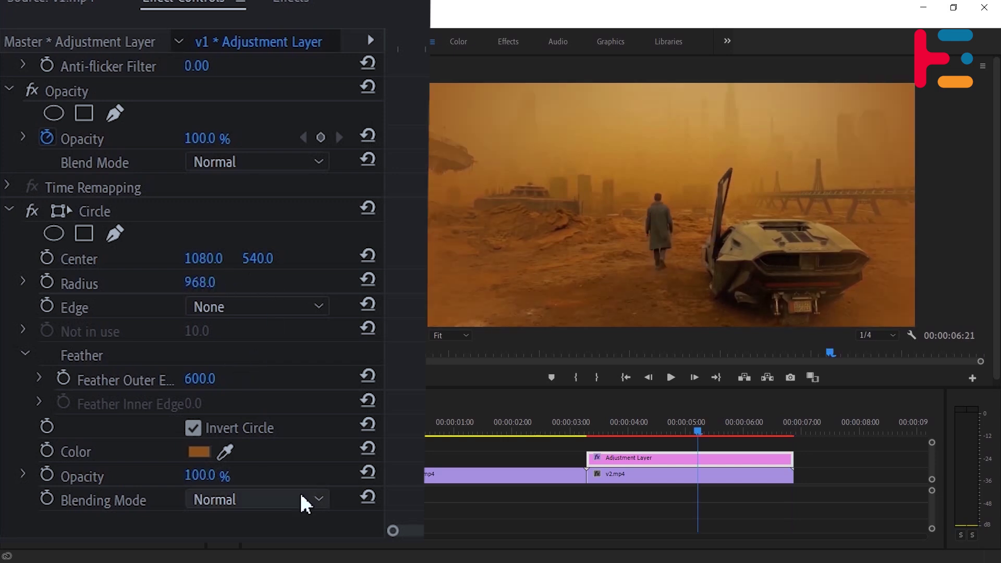
pyautogui.click(301, 497)
pyautogui.click(248, 48)
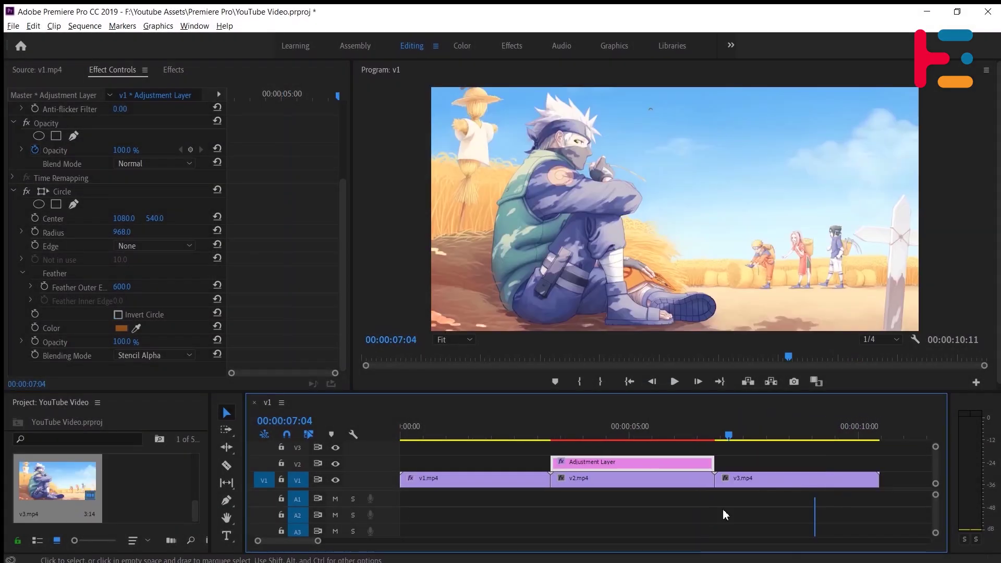
# - Apply the Brightness & Contrast effect to the v3.mp4 clip
pyautogui.click(745, 479)
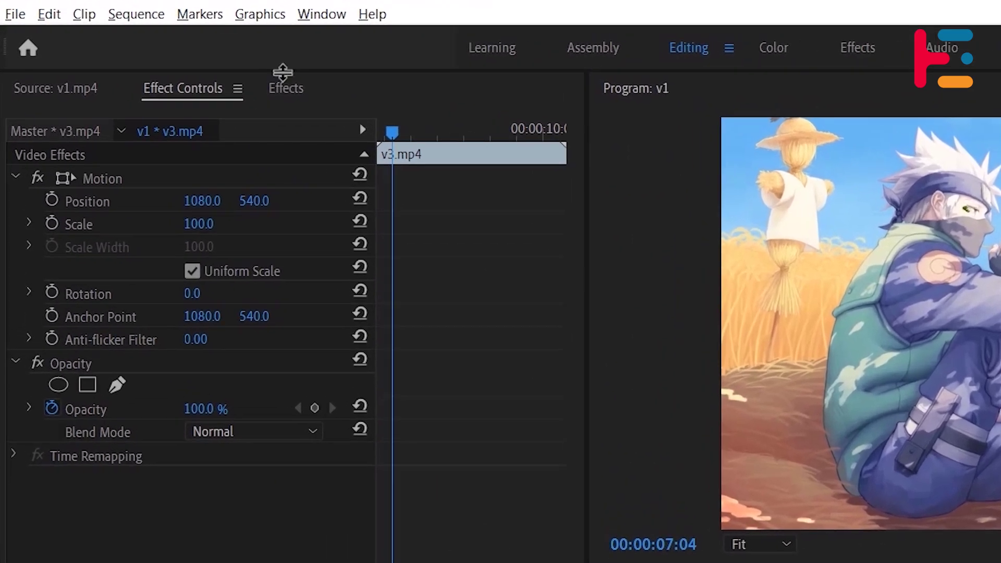
pyautogui.click(295, 88)
pyautogui.click(182, 120)
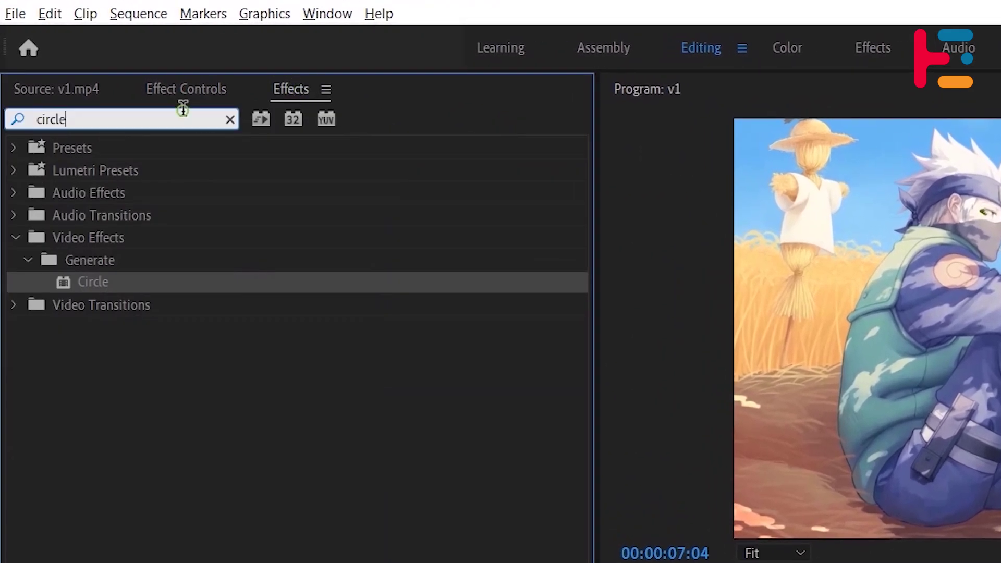
pyautogui.write('bri')
pyautogui.moveTo(187, 297); pyautogui.dragTo(1000, 562)
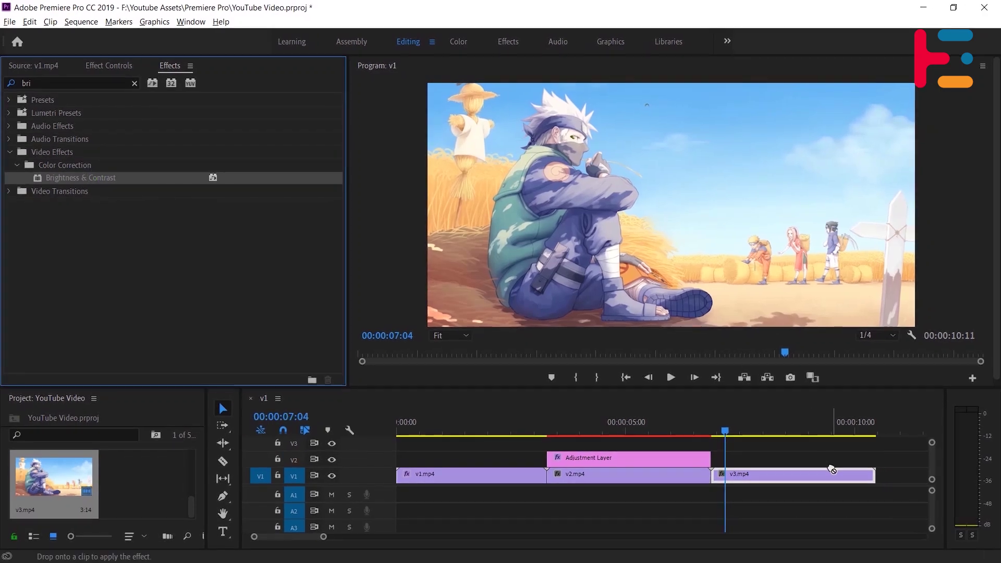
pyautogui.moveTo(832, 470); pyautogui.dragTo(771, 474)
pyautogui.click(108, 181)
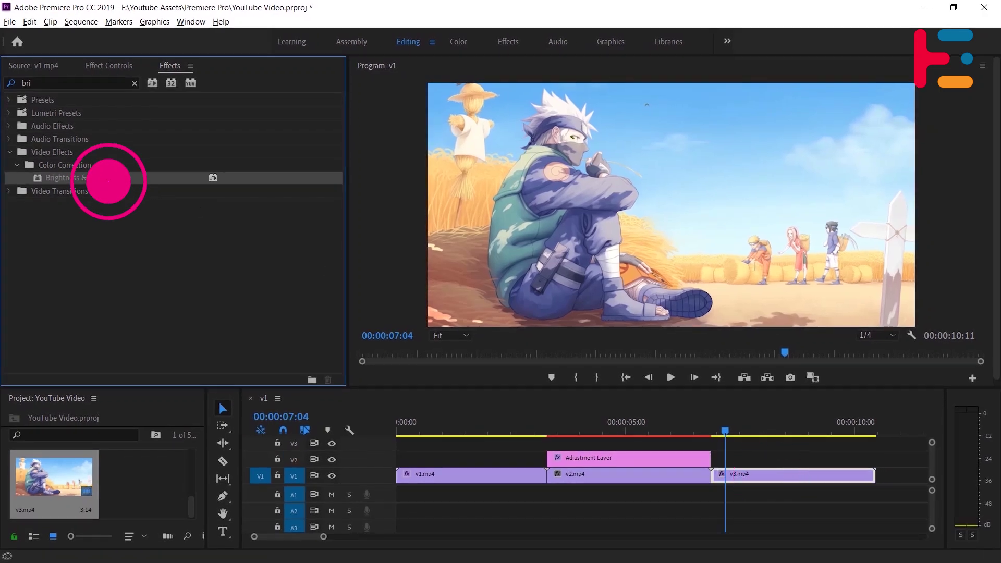
# - Adjust the Brightness & Contrast settings, setting Contrast to -7
pyautogui.click(124, 68)
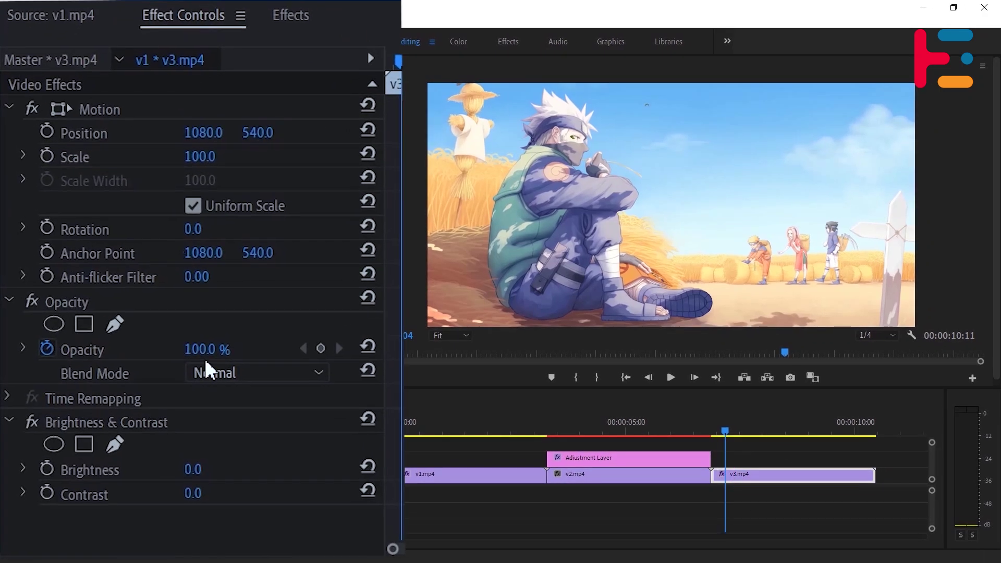
pyautogui.click(126, 407)
pyautogui.moveTo(183, 451); pyautogui.dragTo(235, 503)
pyautogui.moveTo(196, 493); pyautogui.dragTo(174, 493)
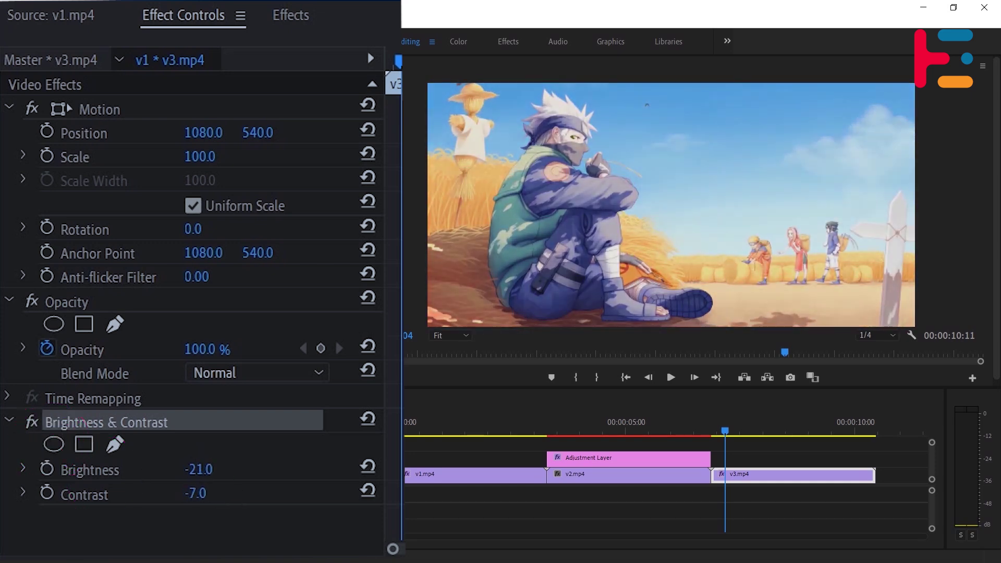
# - Add an inverted ellipse mask expanded near frame size at 60% opacity, then toggle the effect to compare
pyautogui.click(54, 444)
pyautogui.scroll(-4, 198, 466)
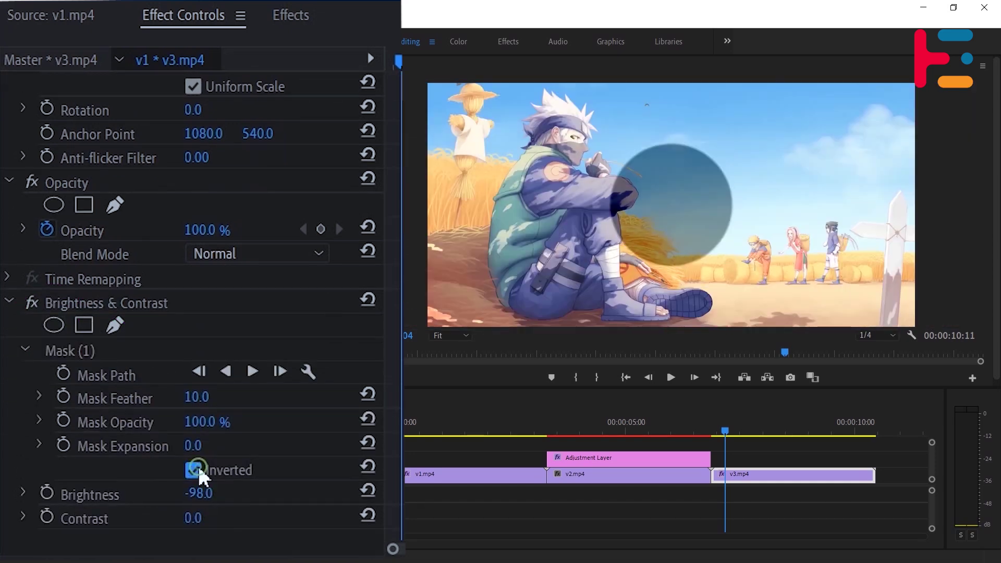
pyautogui.click(193, 469)
pyautogui.moveTo(193, 445); pyautogui.dragTo(328, 396)
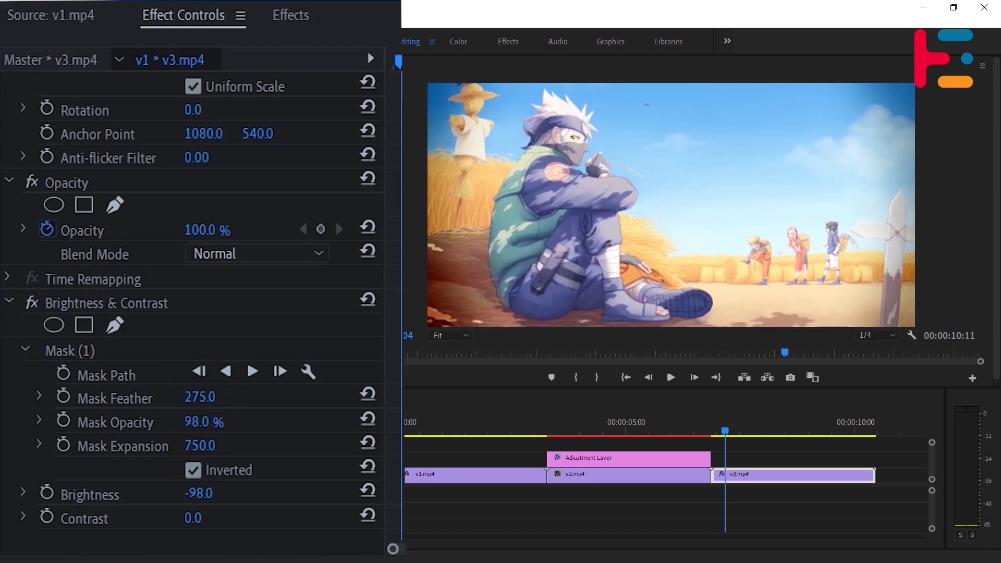
pyautogui.moveTo(203, 421); pyautogui.dragTo(186, 422)
pyautogui.click(33, 303)
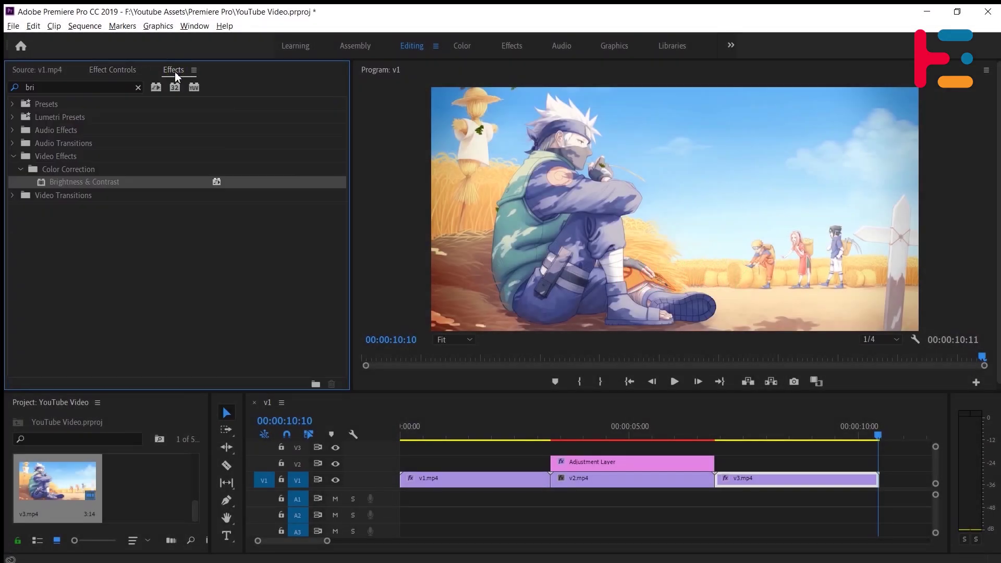
# - Apply the RGB Curves effect to v3.mp4
pyautogui.click(95, 85)
pyautogui.write('curve')
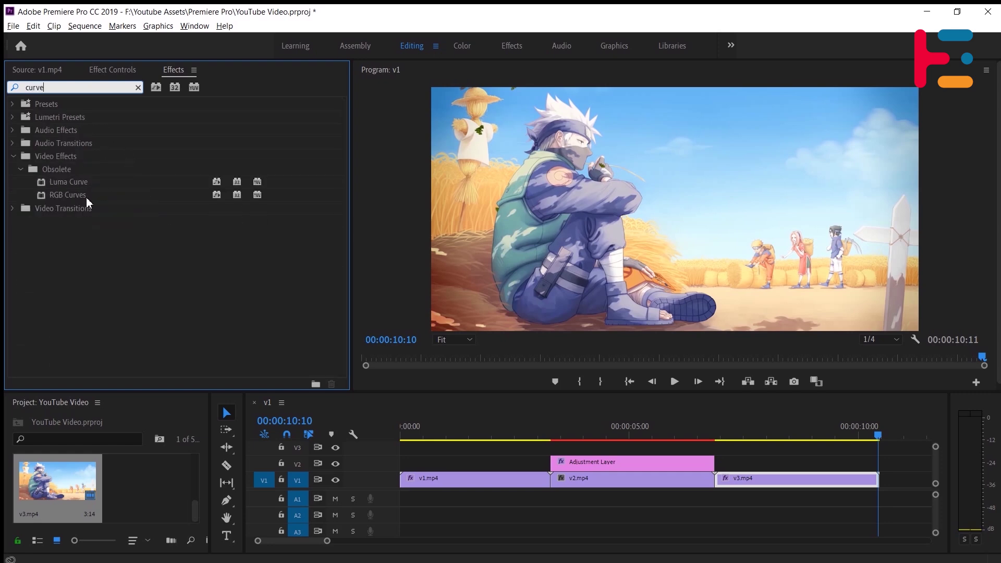
pyautogui.click(86, 197)
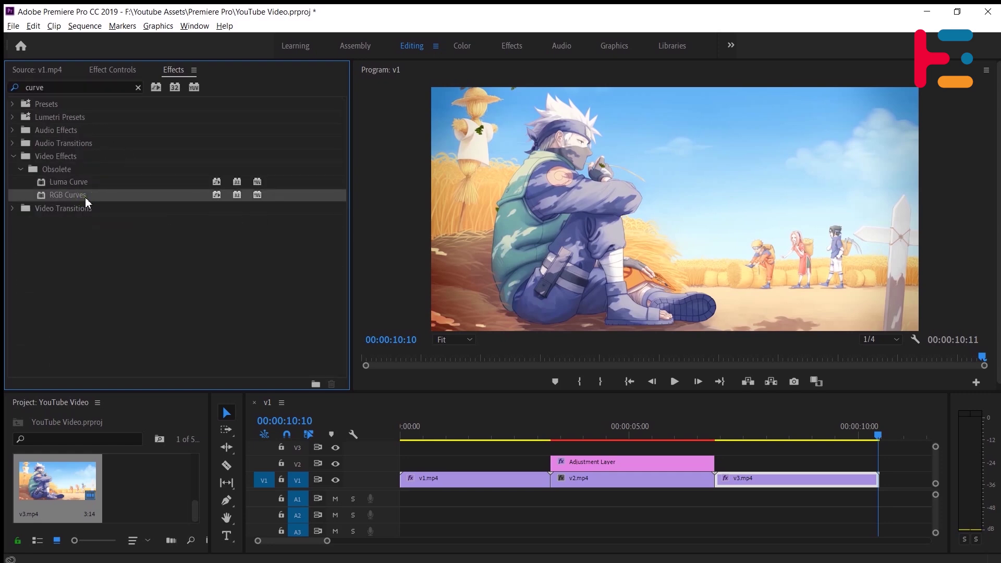
pyautogui.click(110, 69)
# - Bend the Master, Red, Green and Blue curves for deeper contrast and colour
pyautogui.scroll(-5, 284, 282)
pyautogui.scroll(-5, 283, 282)
pyautogui.moveTo(86, 194); pyautogui.dragTo(94, 208)
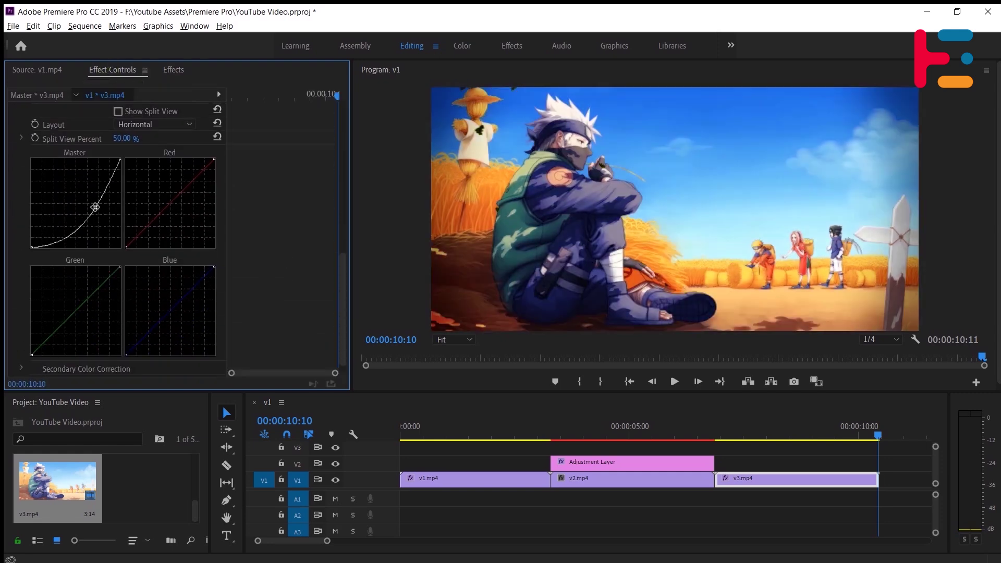
pyautogui.moveTo(168, 209); pyautogui.dragTo(180, 217)
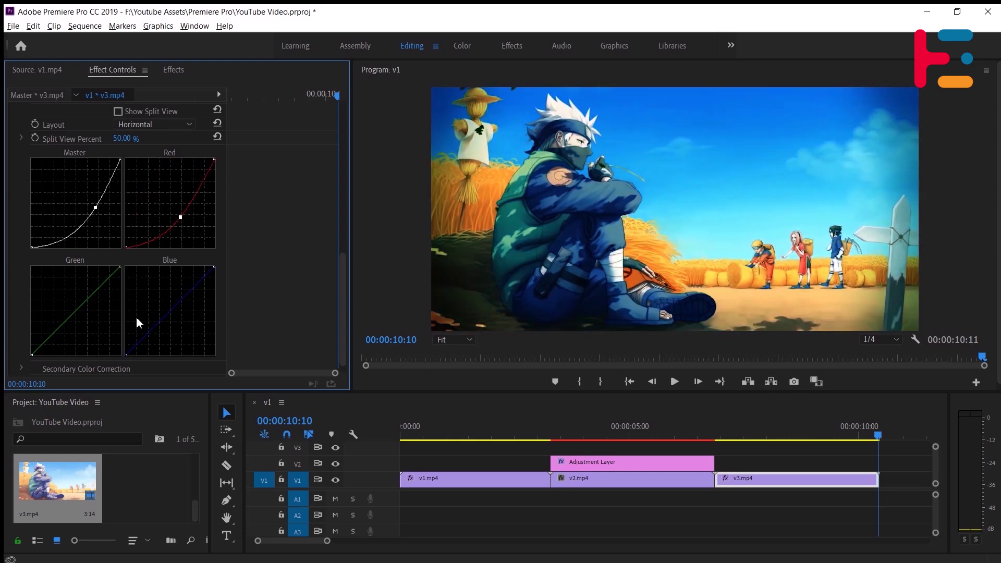
pyautogui.moveTo(101, 311)
pyautogui.mouseDown()
pyautogui.moveTo(78, 290)
pyautogui.moveTo(85, 312)
pyautogui.mouseUp()
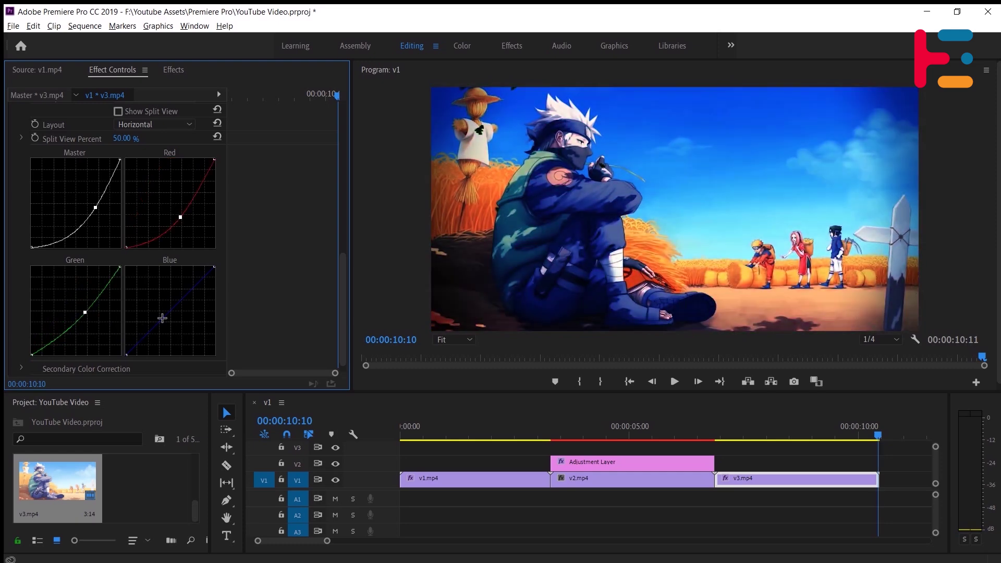
pyautogui.moveTo(165, 317); pyautogui.dragTo(177, 321)
pyautogui.scroll(3, 310, 288)
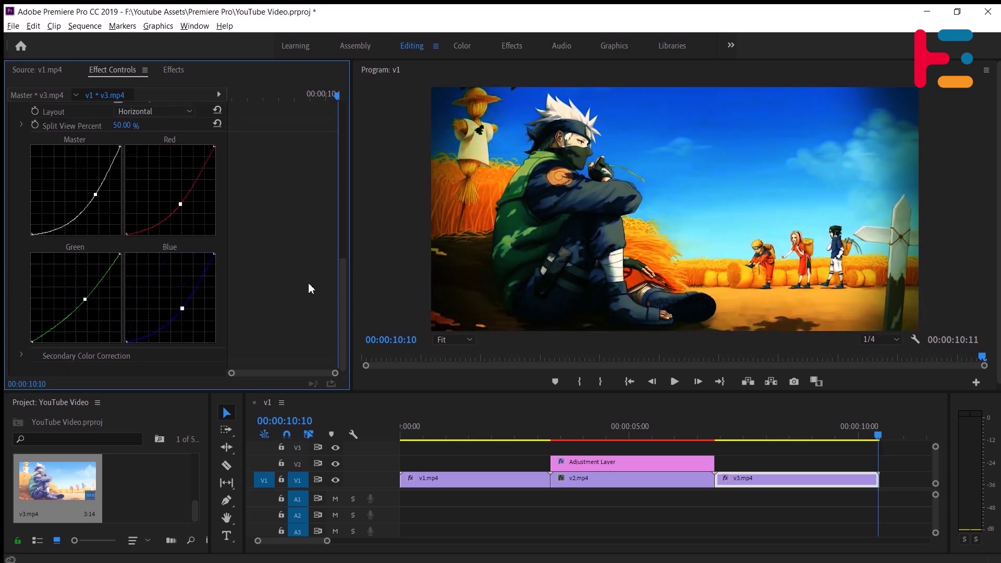
pyautogui.click(49, 149)
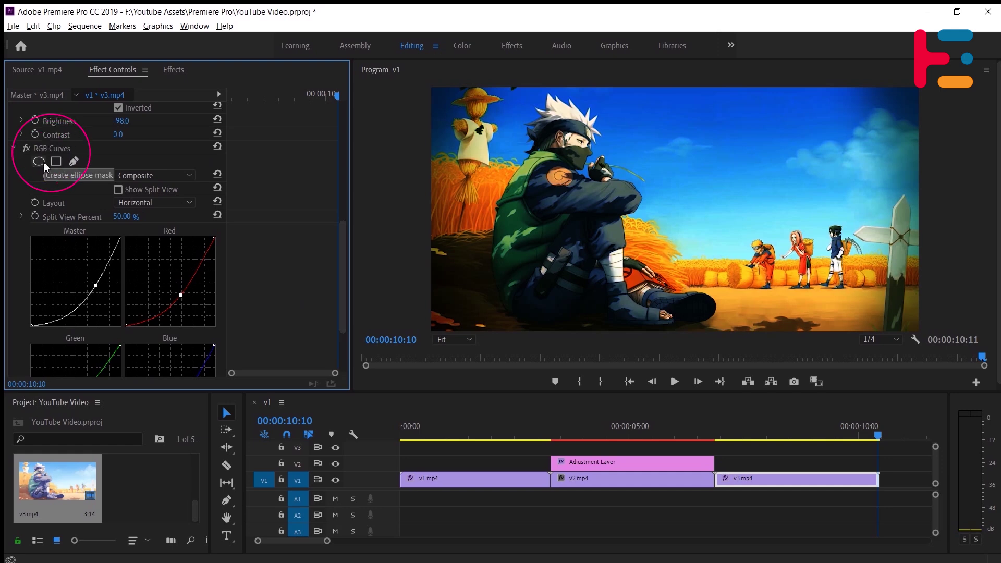